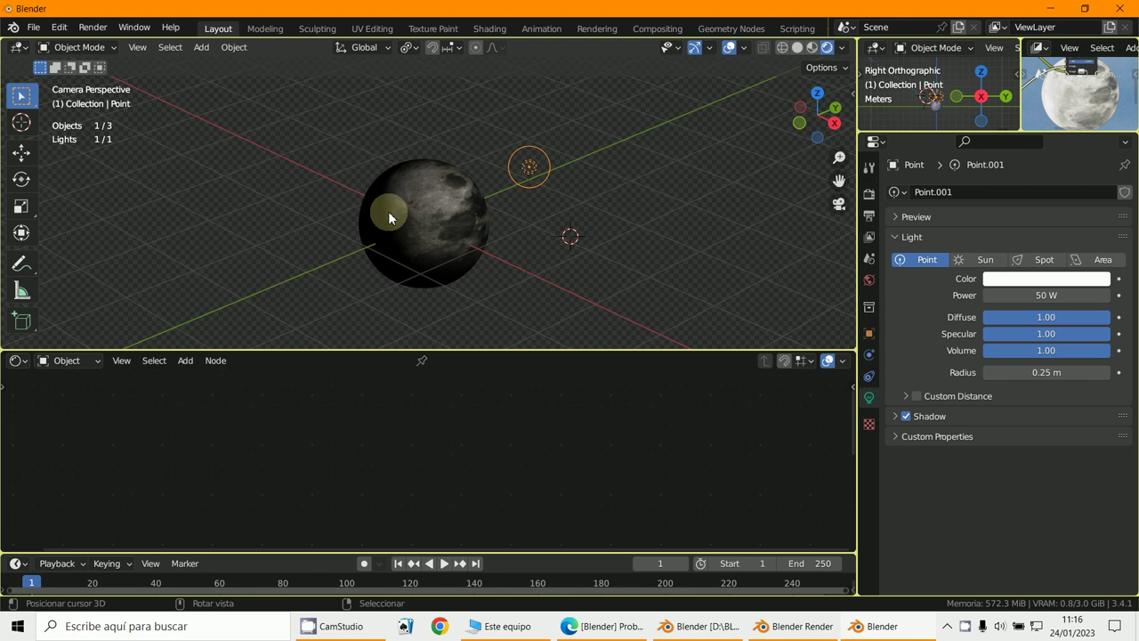
Set the point light's power to 100 W and render the frame to inspect the moon.
left_click_drag(1029, 296, 1131, 349)
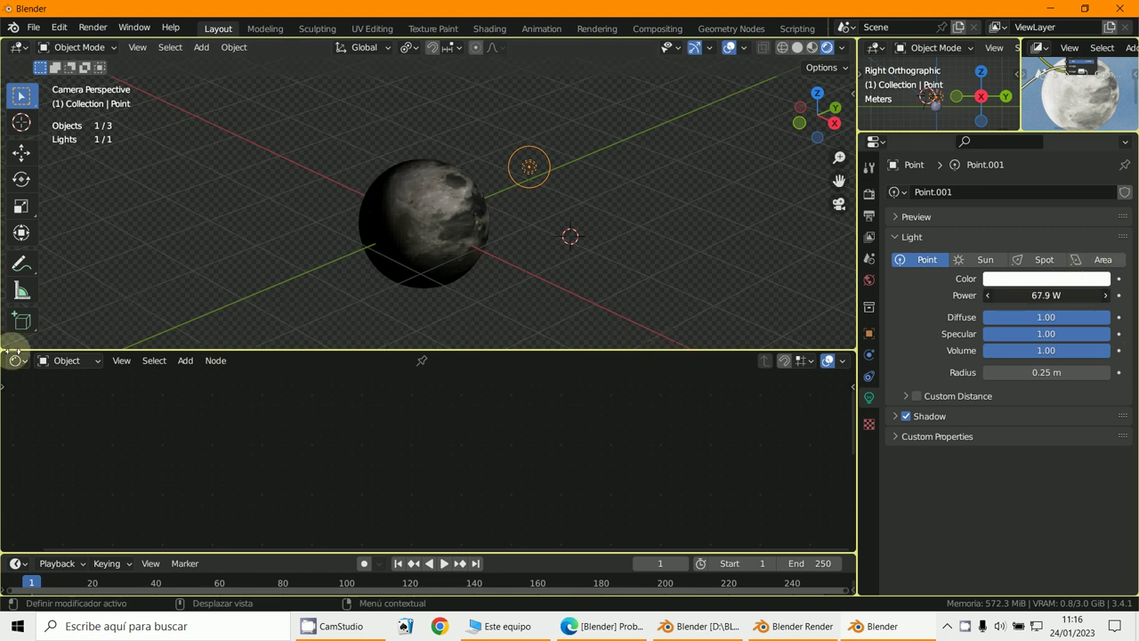
left_click_drag(18, 358, 191, 361)
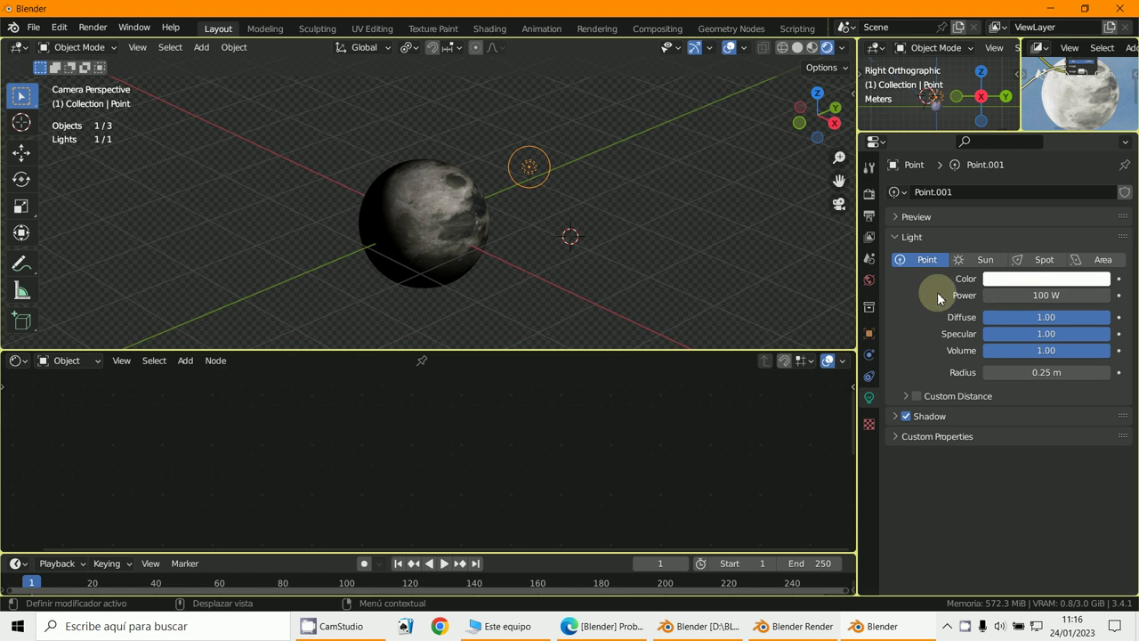
key("F12")
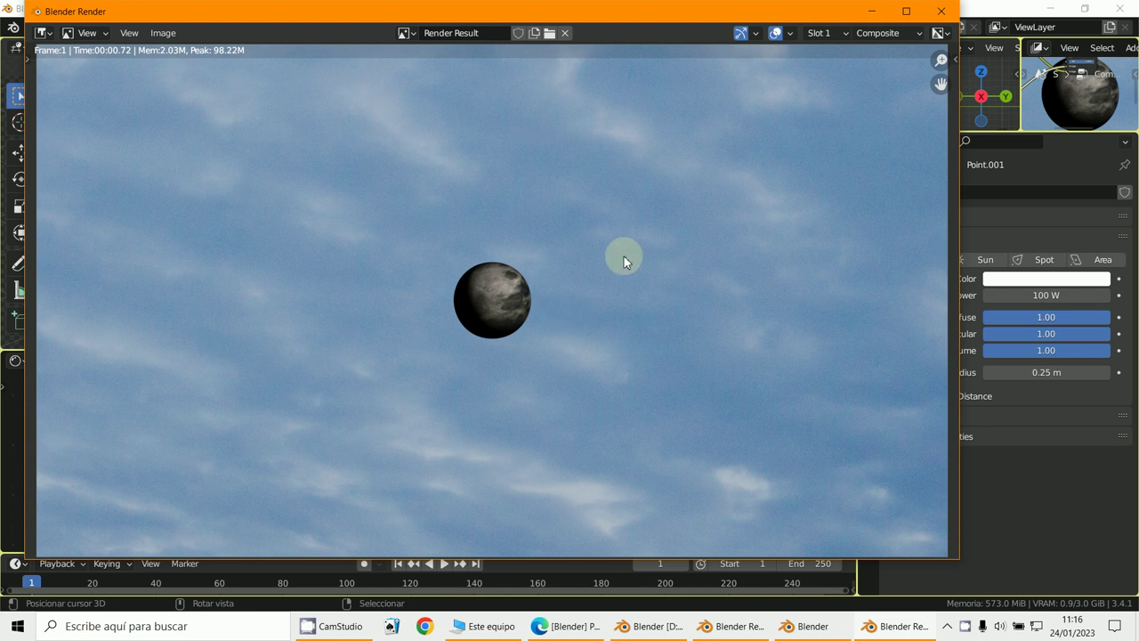
scroll(618, 350, "up", 6)
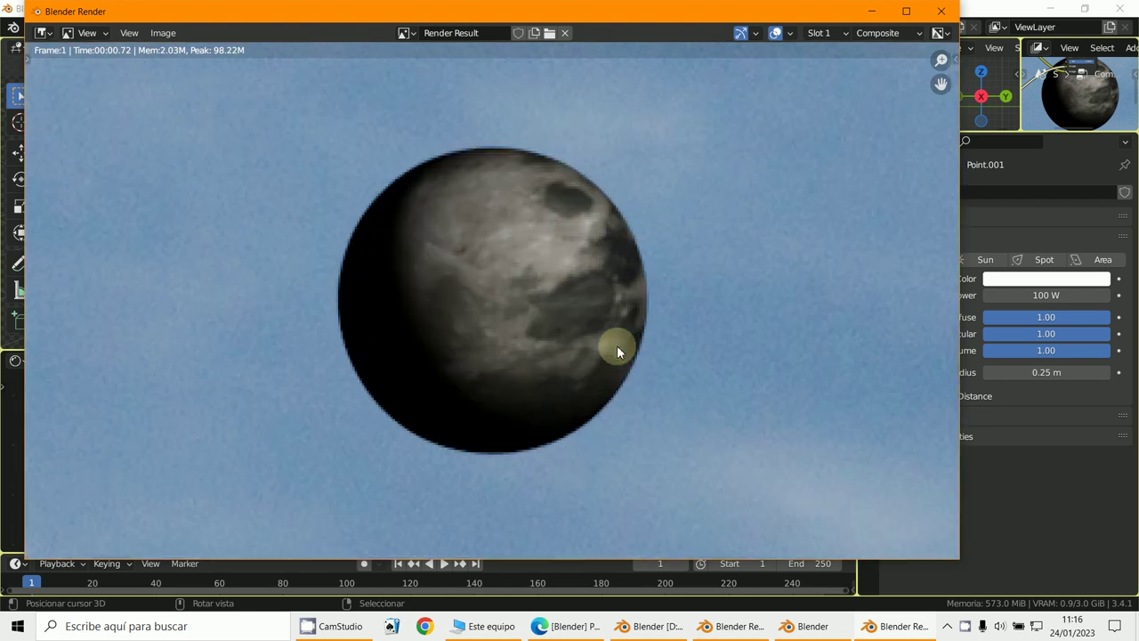
scroll(617, 351, "up", 1)
scroll(617, 350, "down", 5)
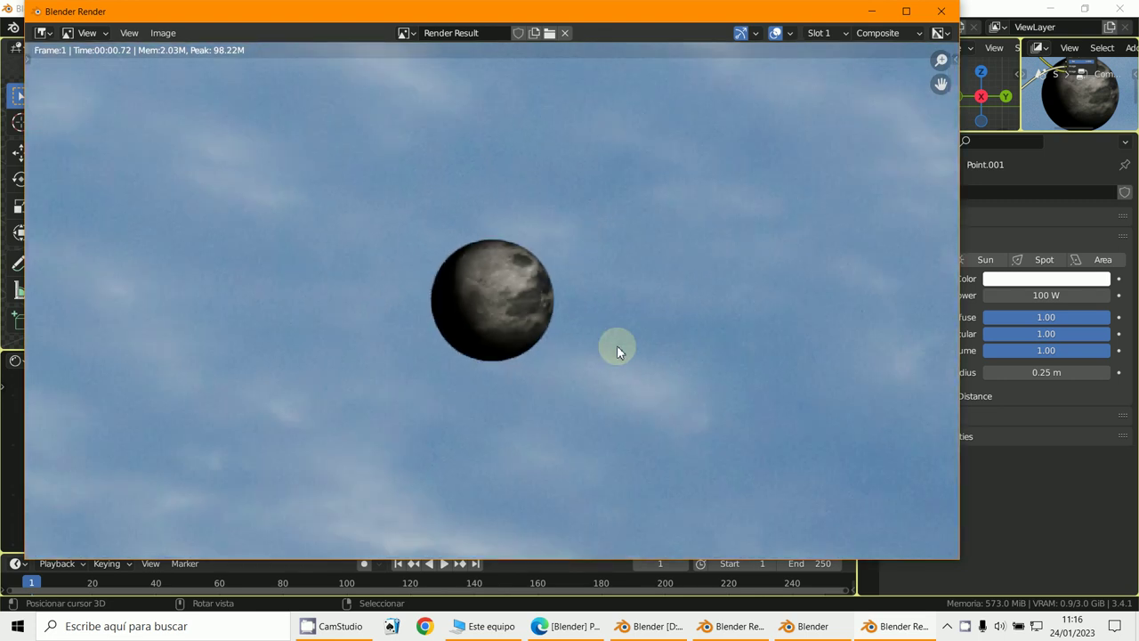
scroll(617, 351, "down", 2)
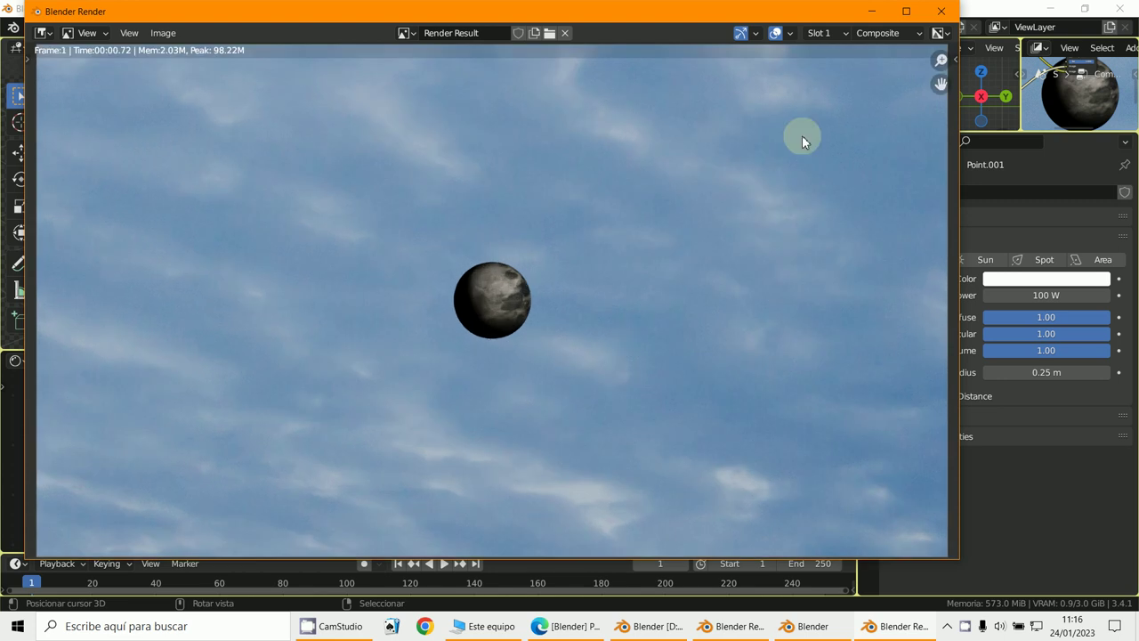
left_click(872, 11)
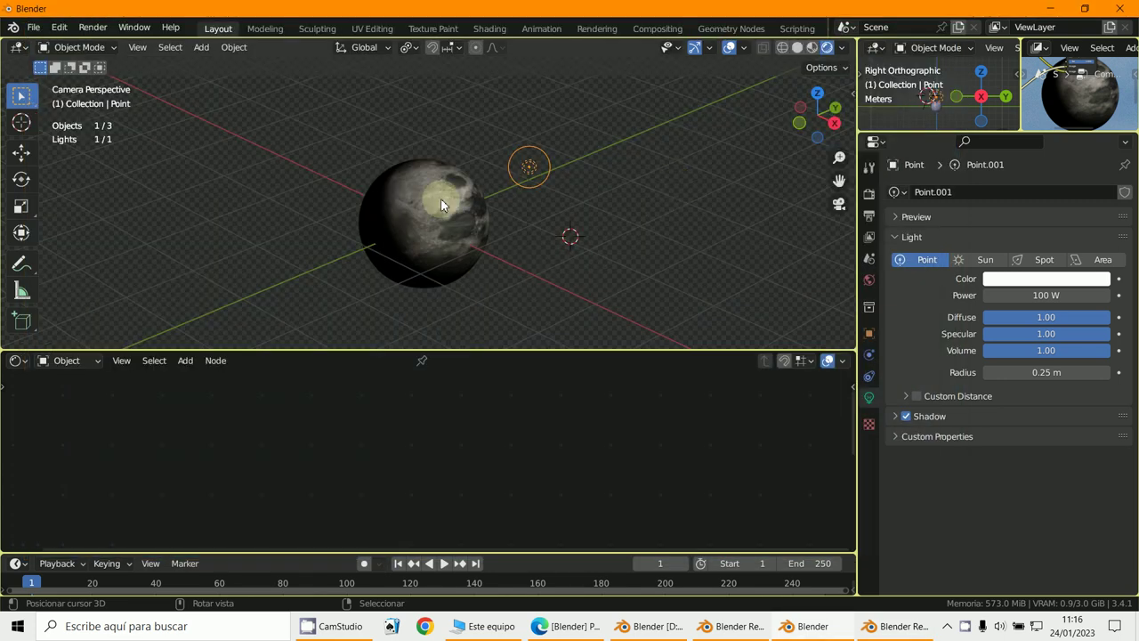
Select the moon sphere and move its 4kMoon.jpg texture and Emission nodes closer to the Principled BSDF node.
left_click(441, 198)
left_click_drag(601, 351, 635, 187)
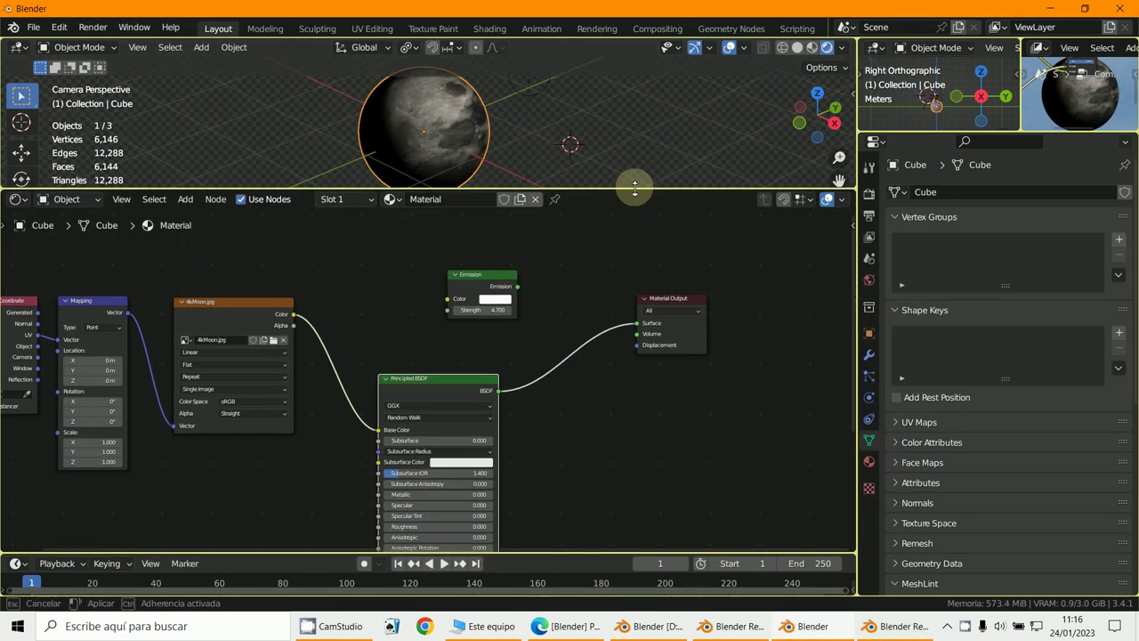
scroll(539, 394, "down", 2)
middle_click_drag(540, 394, 508, 338)
left_click_drag(447, 336, 481, 358)
left_click(323, 326)
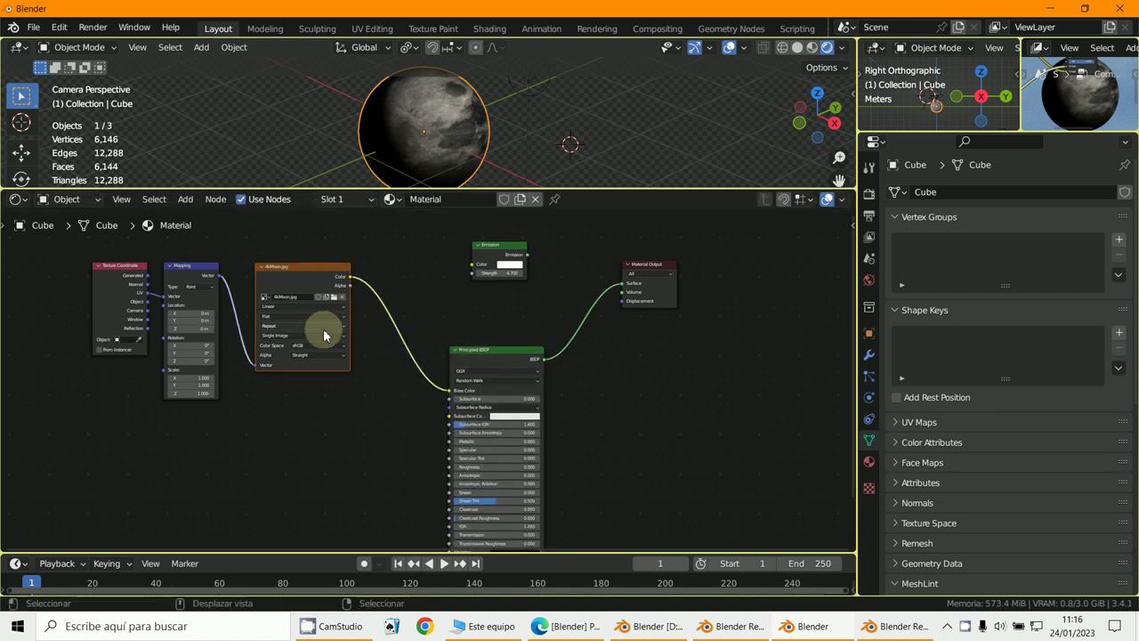
left_click_drag(290, 278, 298, 358)
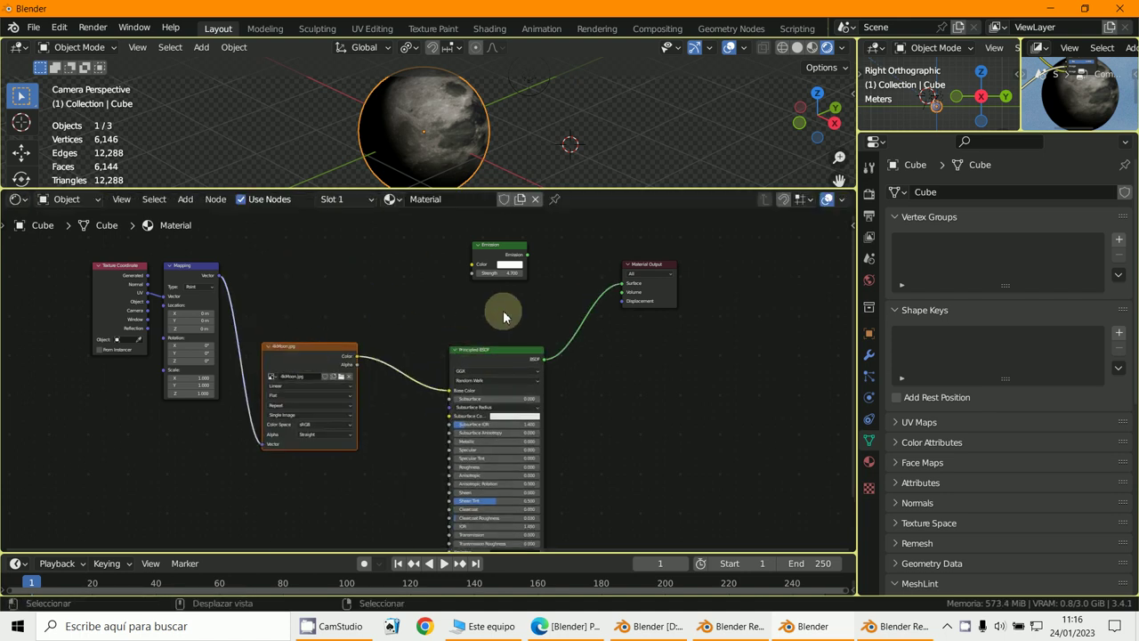
scroll(504, 303, "up", 1)
left_click_drag(501, 231, 479, 280)
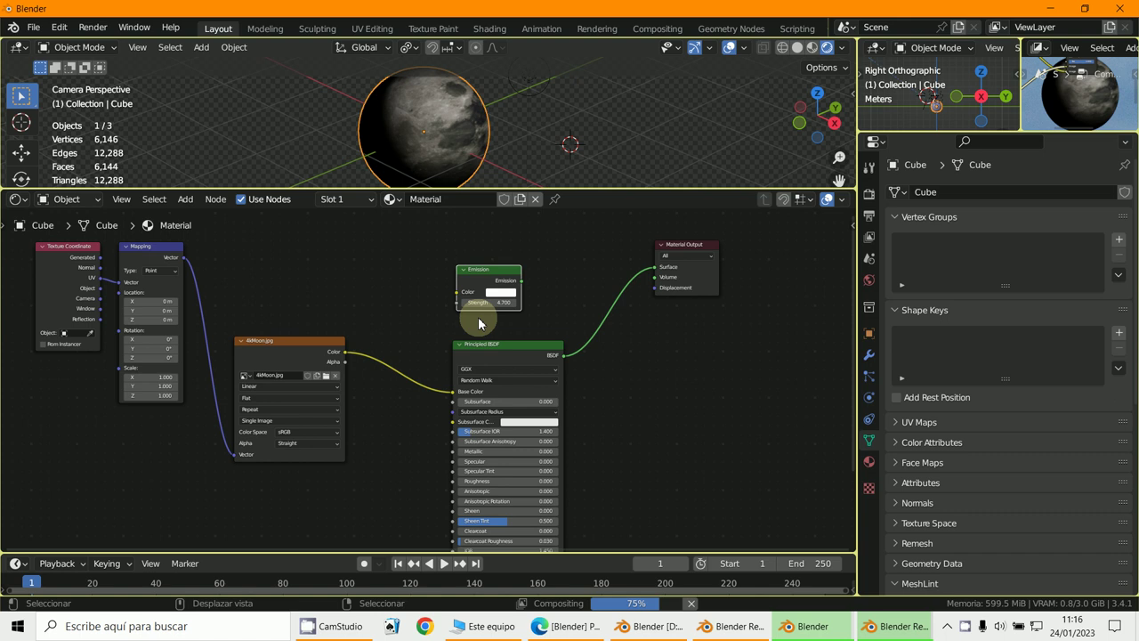
Delete the moon's Principled BSDF node and connect the 4kMoon.jpg colour through the Emission node to the Material Output surface.
left_click(508, 357)
key("Delete")
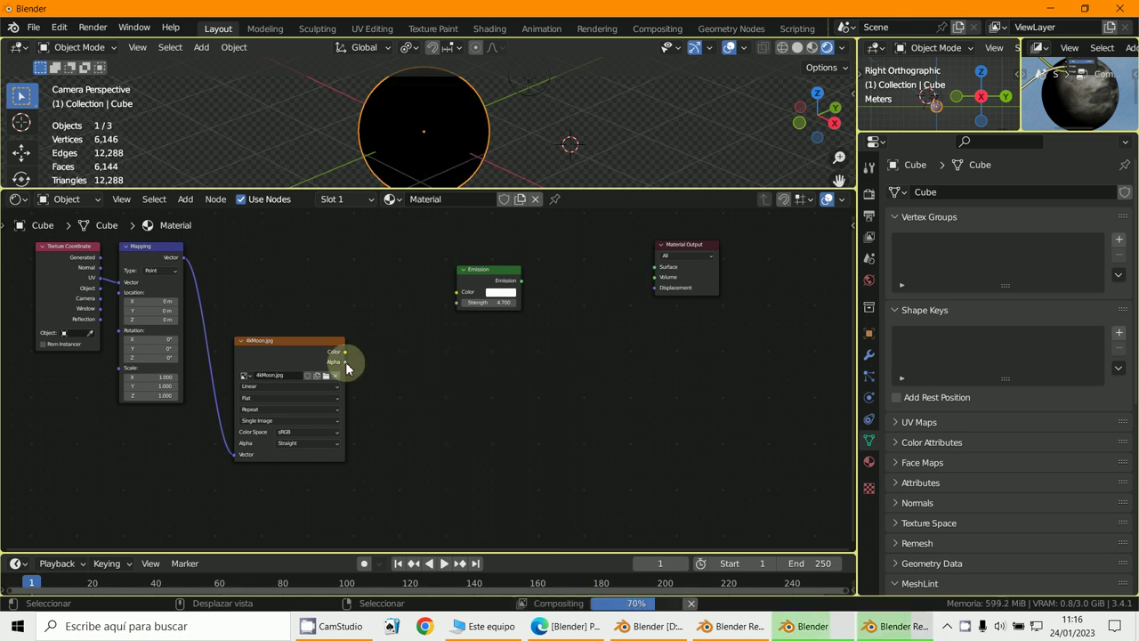
left_click_drag(346, 352, 655, 268)
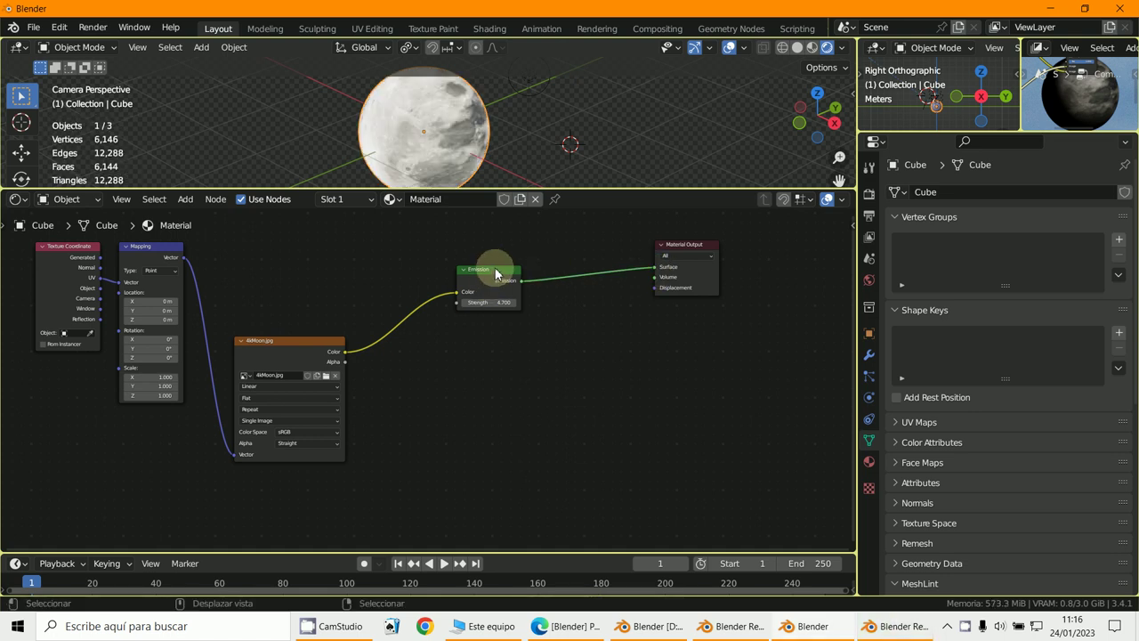
Set the moon's Emission strength to 0.8 and render the frame.
left_click_drag(505, 302, 323, 313)
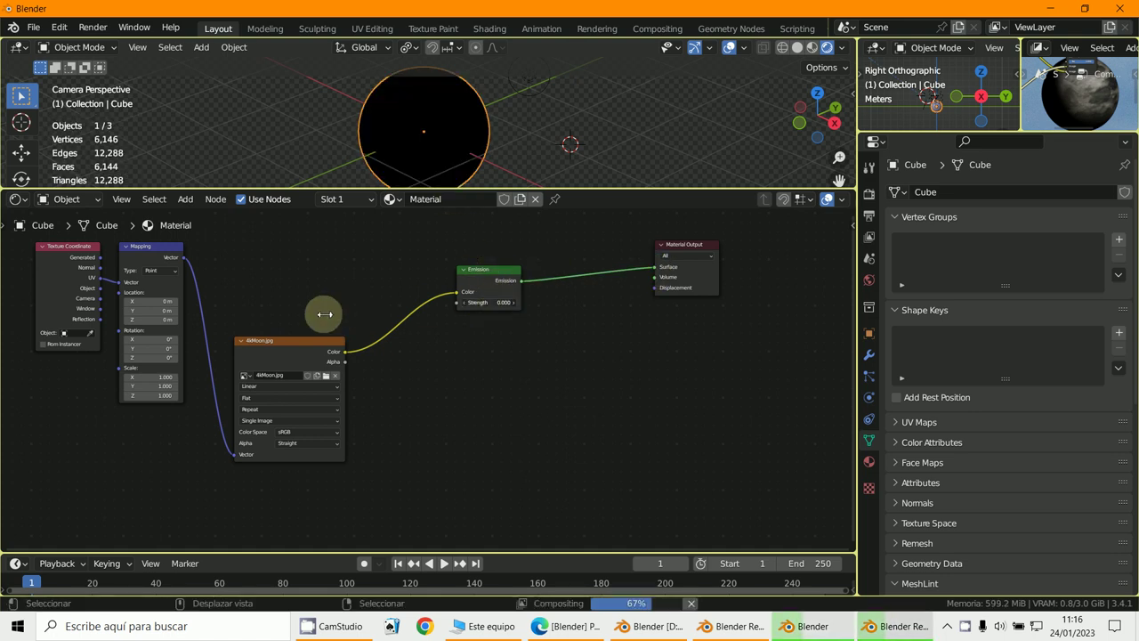
left_click_drag(504, 273, 521, 341)
scroll(534, 361, "up", 3)
left_click(604, 366)
left_click(605, 366)
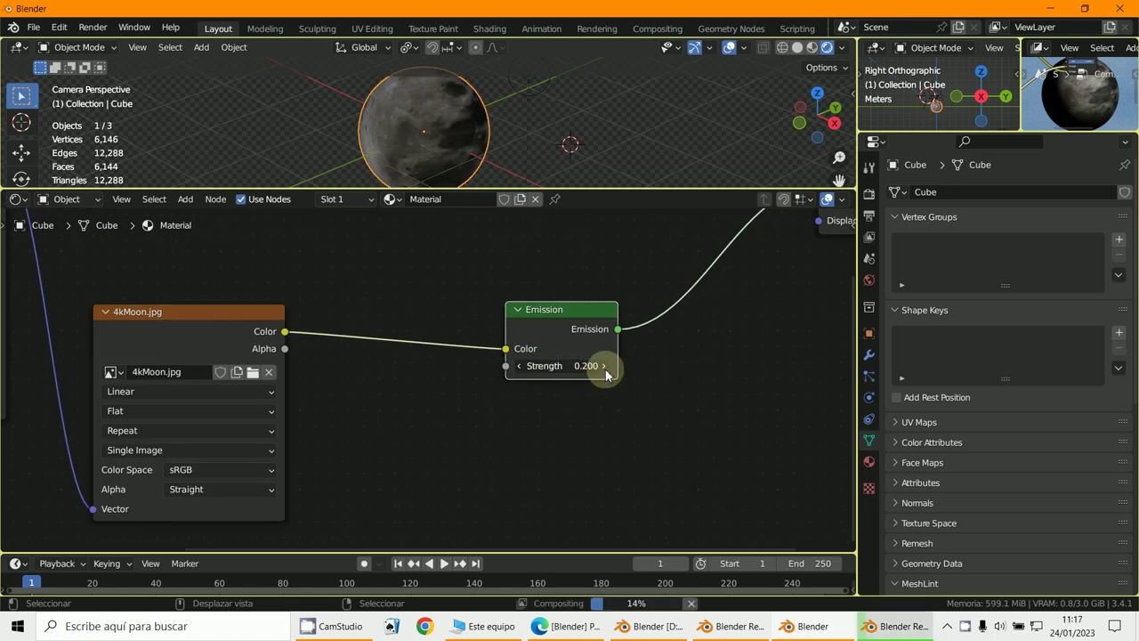
left_click(605, 366)
left_click(604, 365)
left_click(604, 366)
left_click(604, 366)
left_click(604, 366)
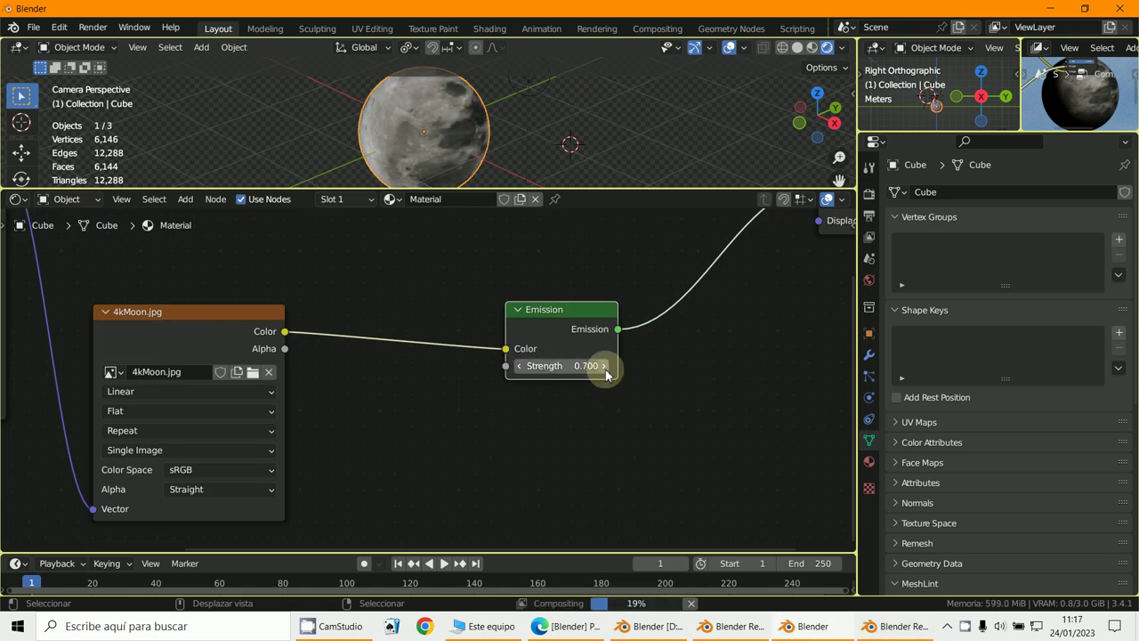
left_click(604, 366)
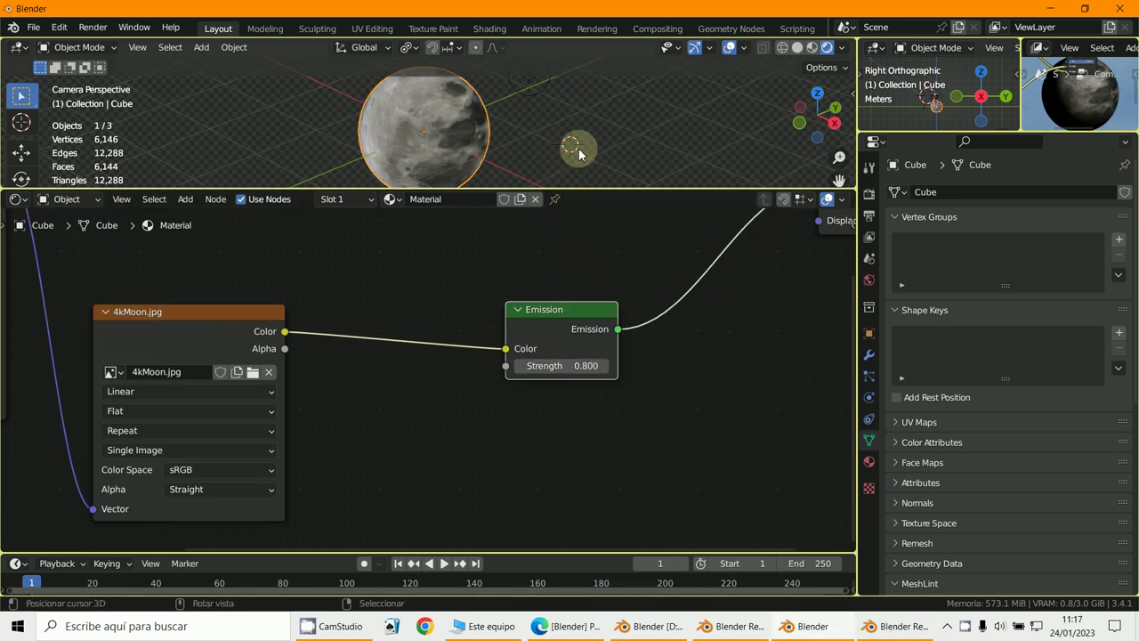
key("F12")
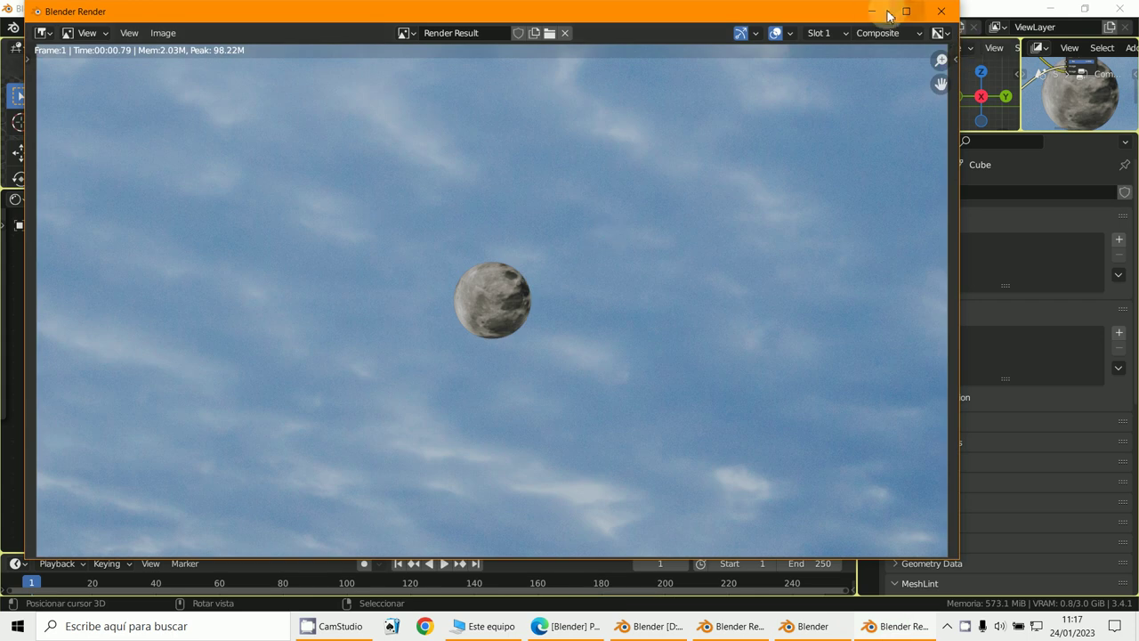
left_click(877, 13)
Place the 3D cursor near the moon, then add a mesh plane there and scale it up in top view.
scroll(481, 142, "down", 5)
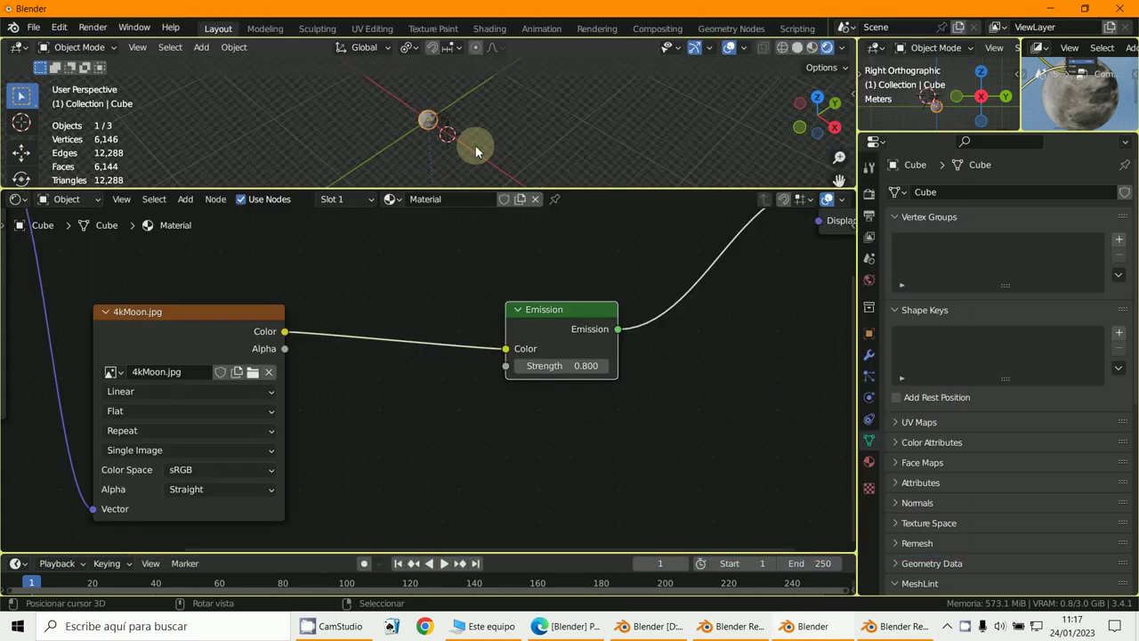
middle_click_drag(476, 152, 429, 96)
right_click(425, 90, "shift")
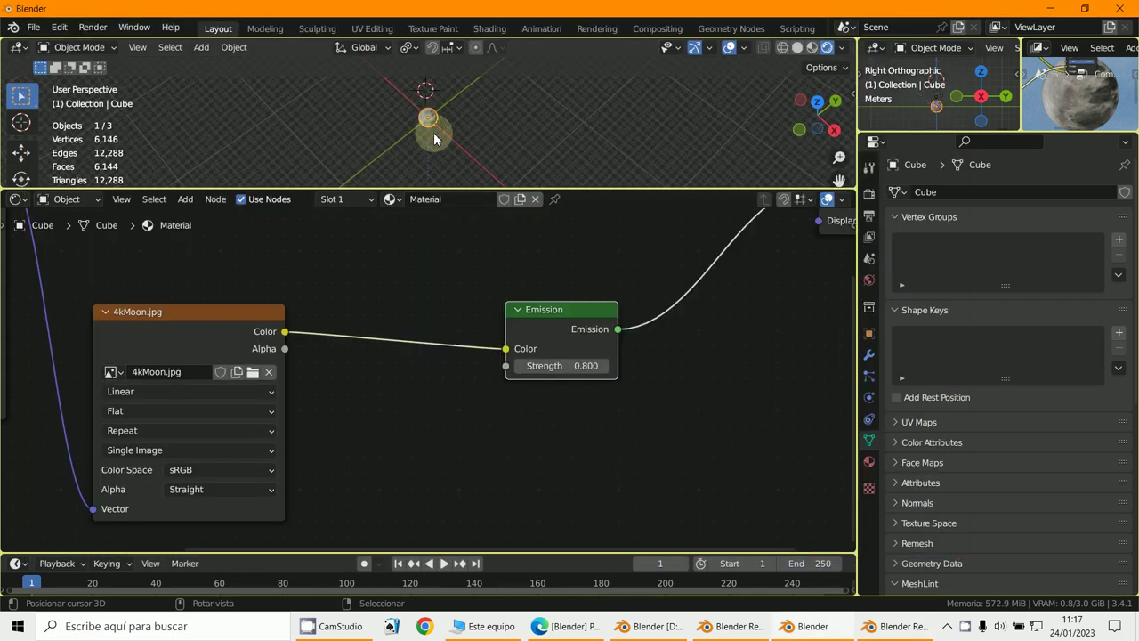
key("KP_7")
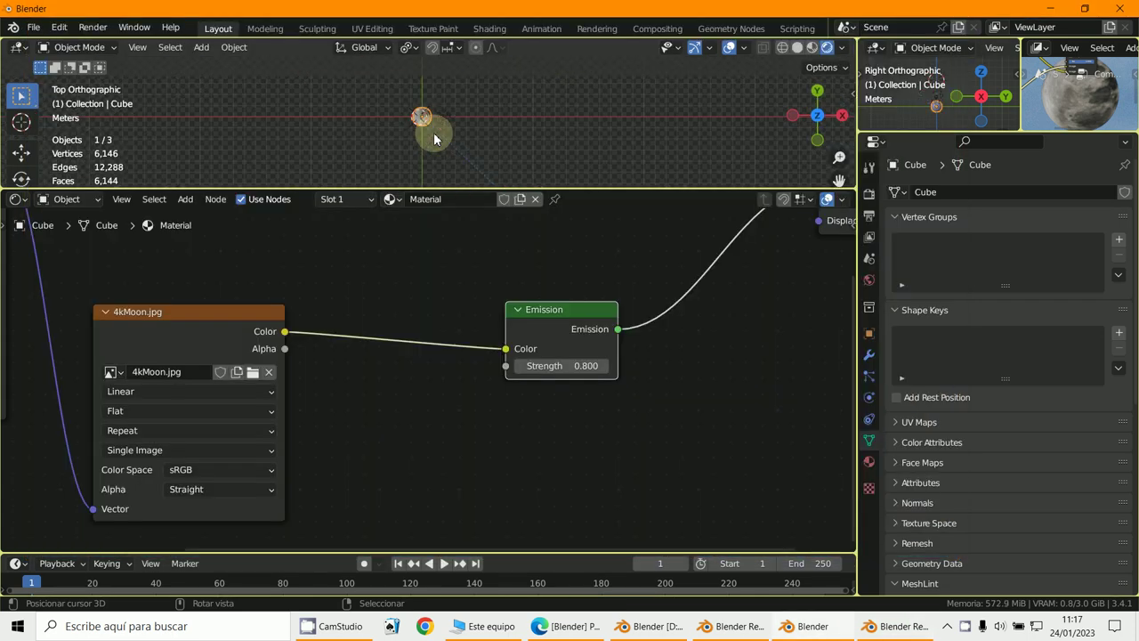
left_click(201, 47)
mouse_move(220, 64)
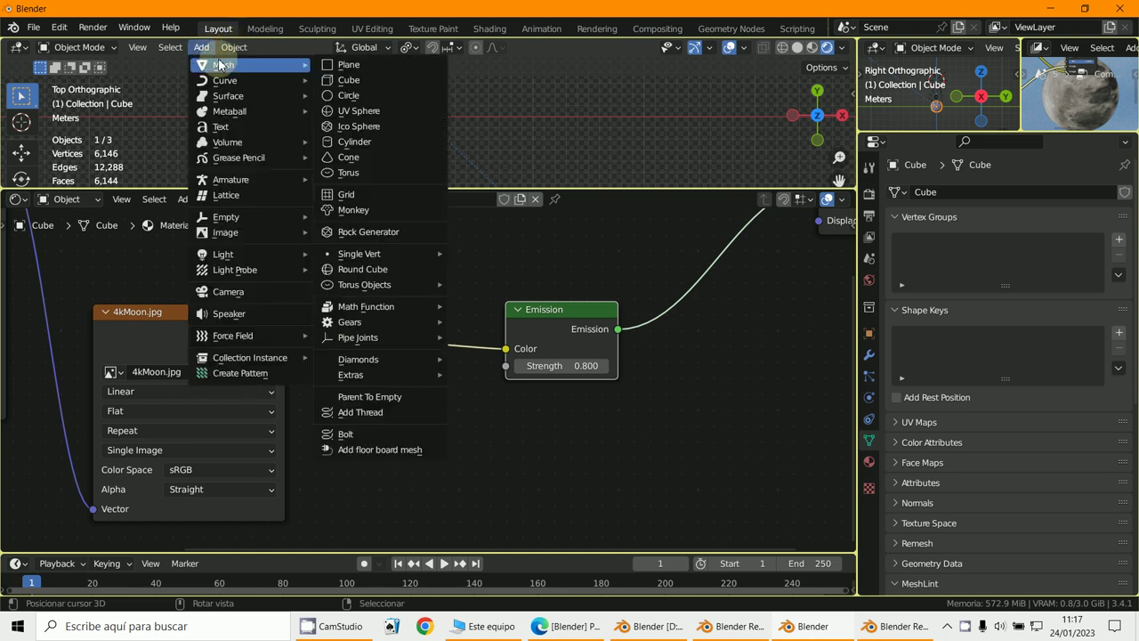
left_click(328, 64)
key("s")
left_click(473, 132)
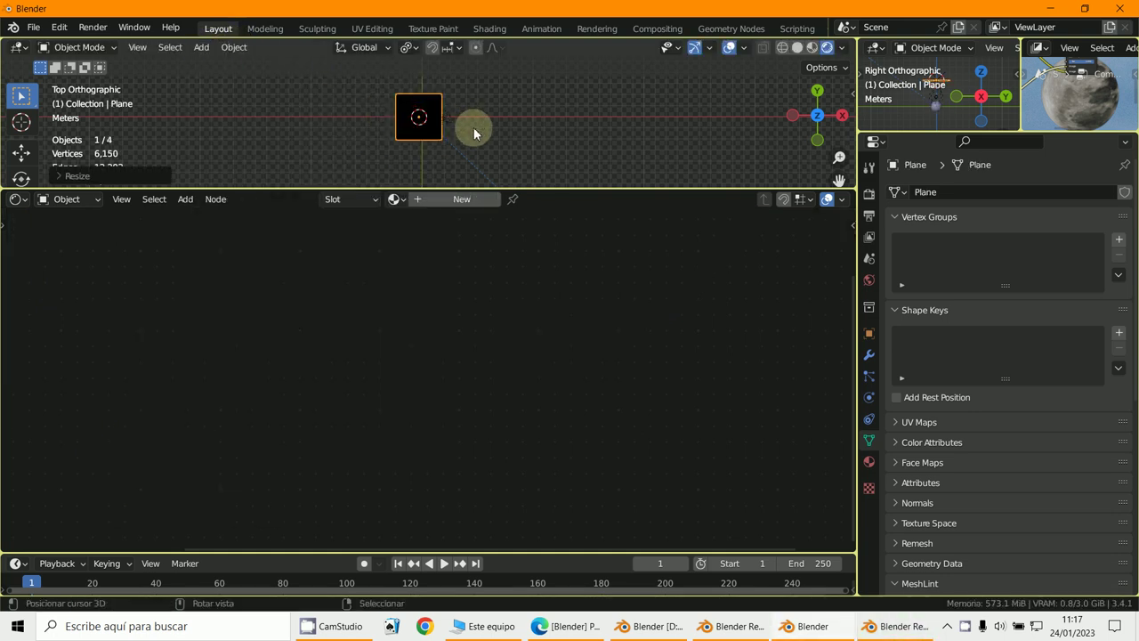
In right view, move the plane down beside the moon on the far side from the camera, then tilt it diagonally and enlarge it.
right_click(472, 128, "shift")
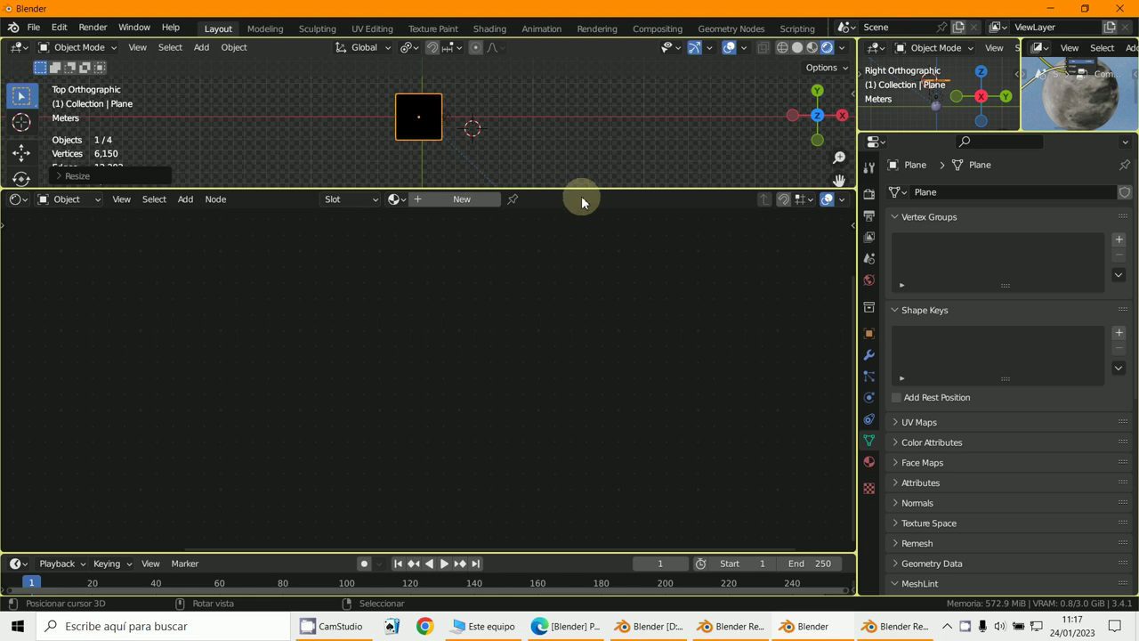
left_click_drag(577, 187, 533, 431)
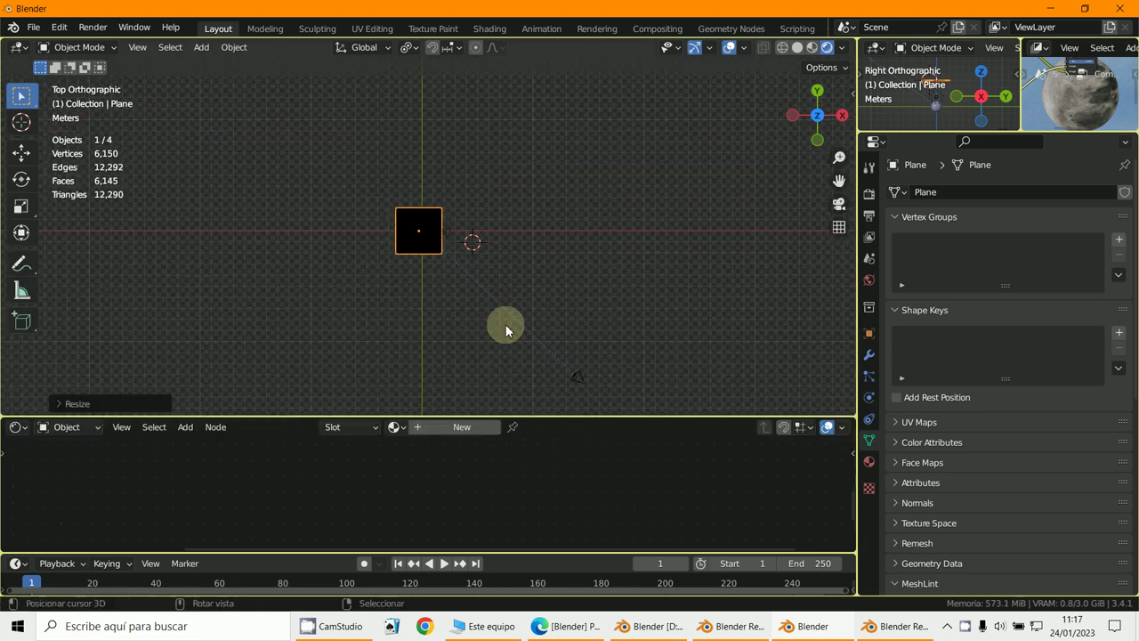
key("KP_3")
key("g")
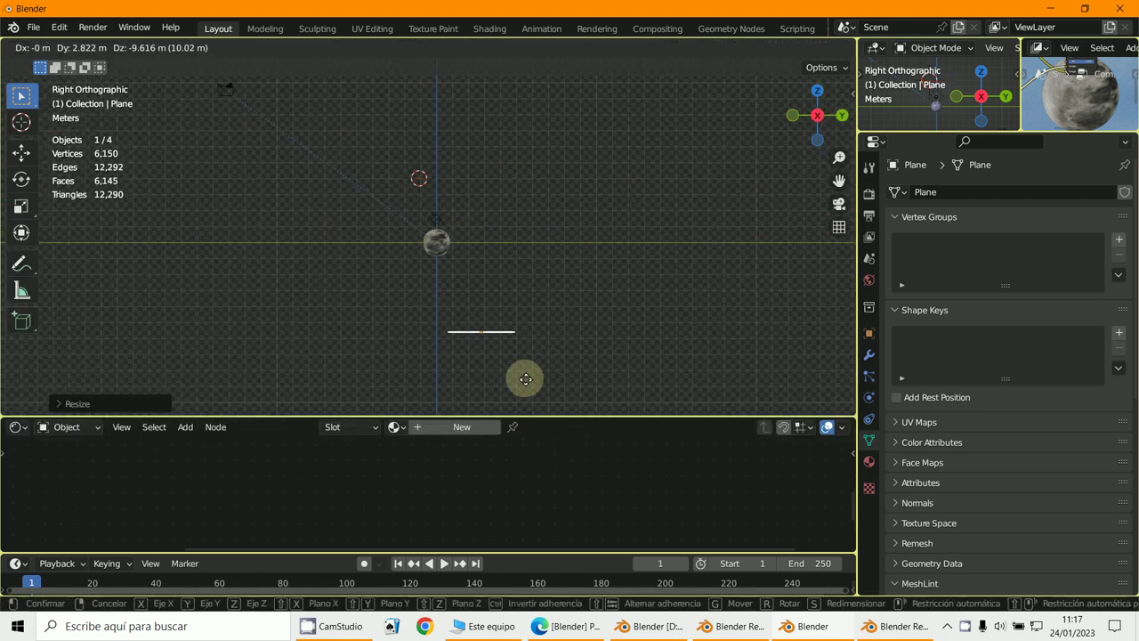
left_click(516, 322)
key("r")
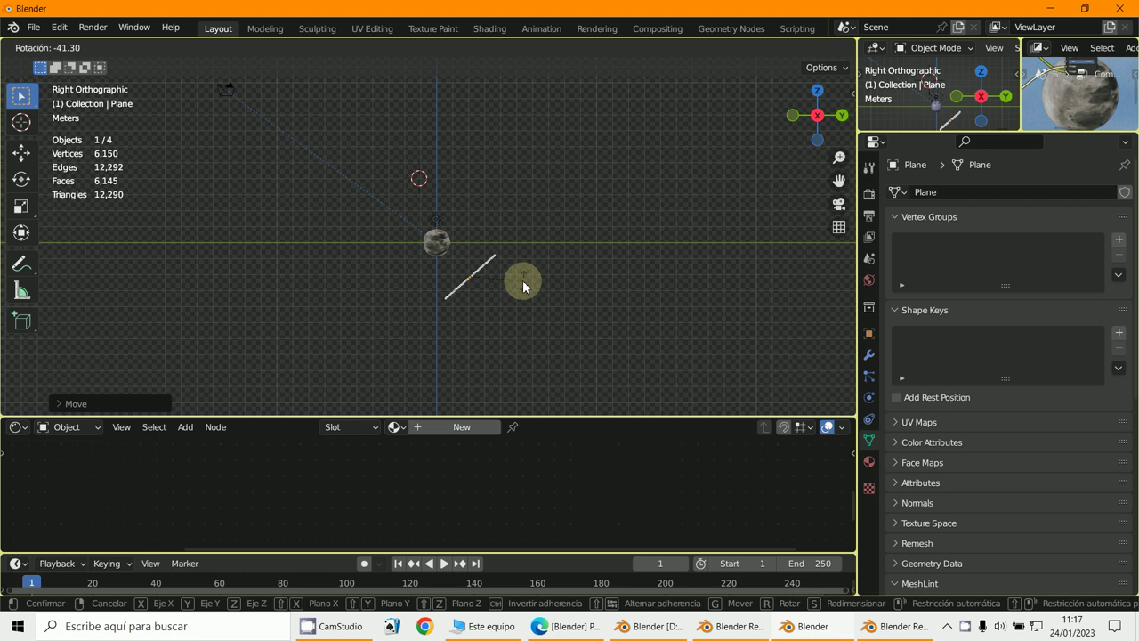
key("s")
left_click(539, 287)
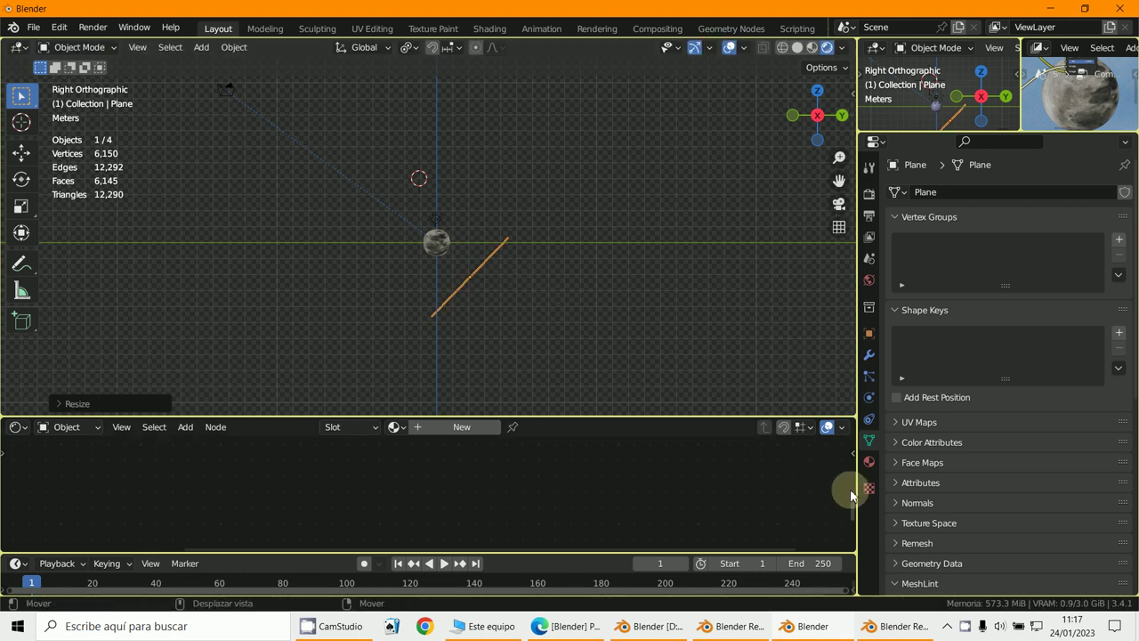
Assign a new Principled BSDF material to the plane.
left_click(869, 463)
left_click(979, 255)
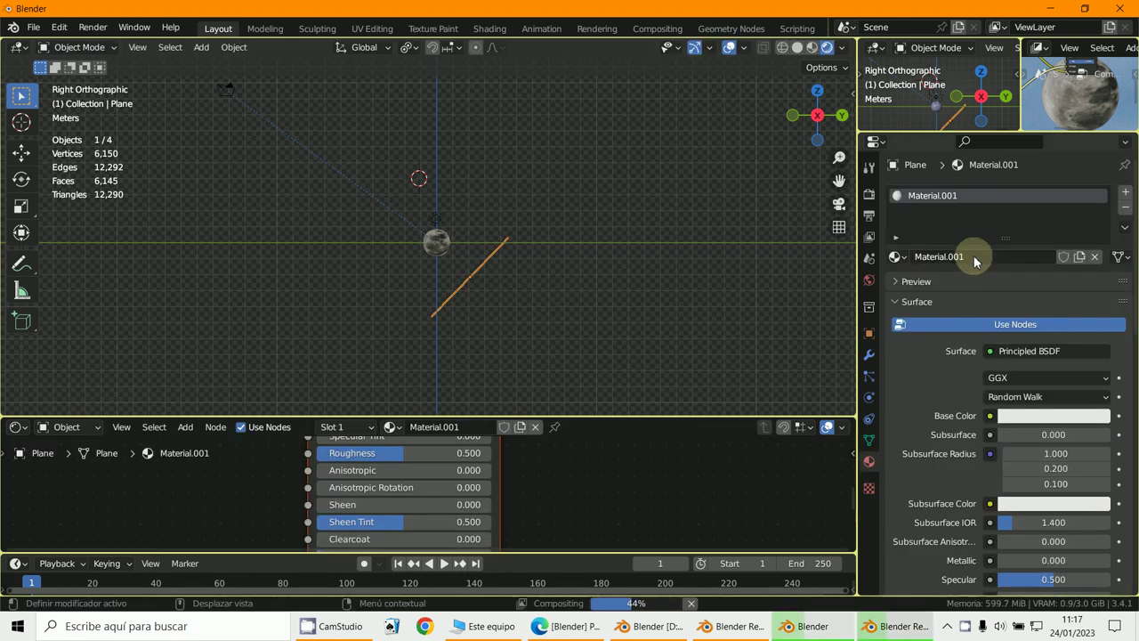
middle_click_drag(432, 247, 556, 293)
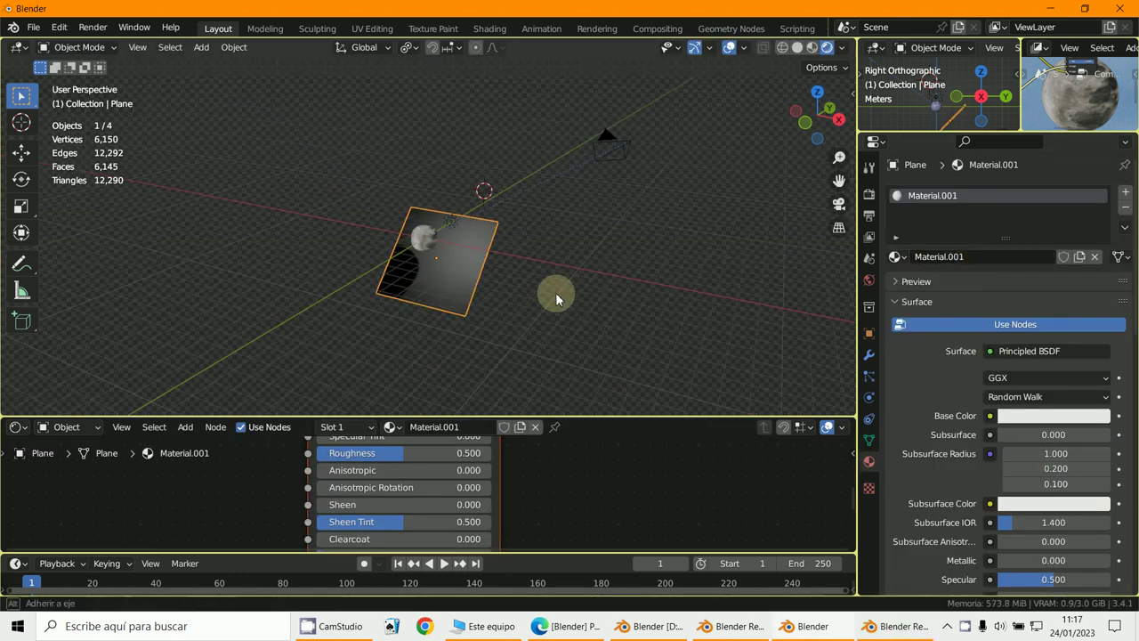
In camera view, move the plane so it sits directly behind the moon, and render the frame.
key("KP_0")
middle_click_drag(681, 294, 597, 267)
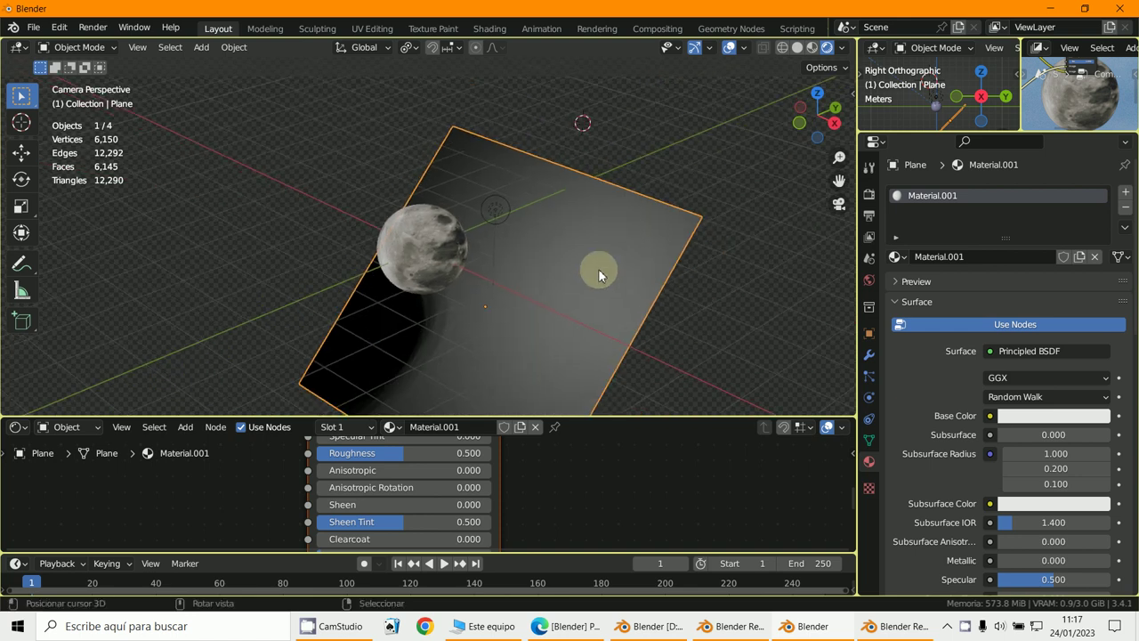
key("g")
right_click(572, 294)
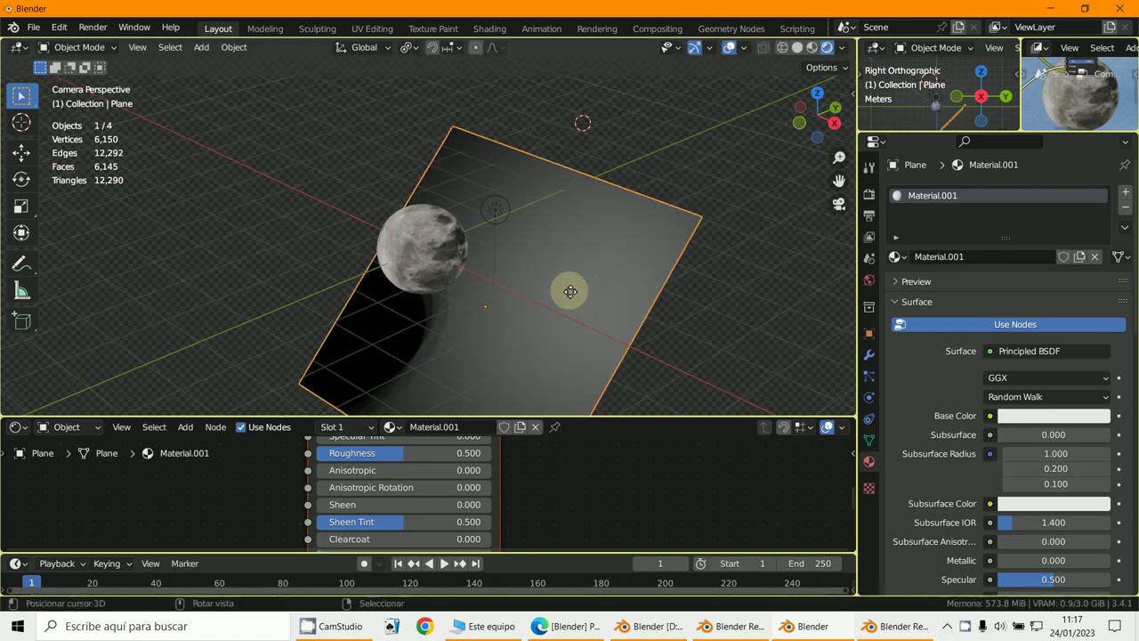
left_click_drag(570, 306, 500, 271)
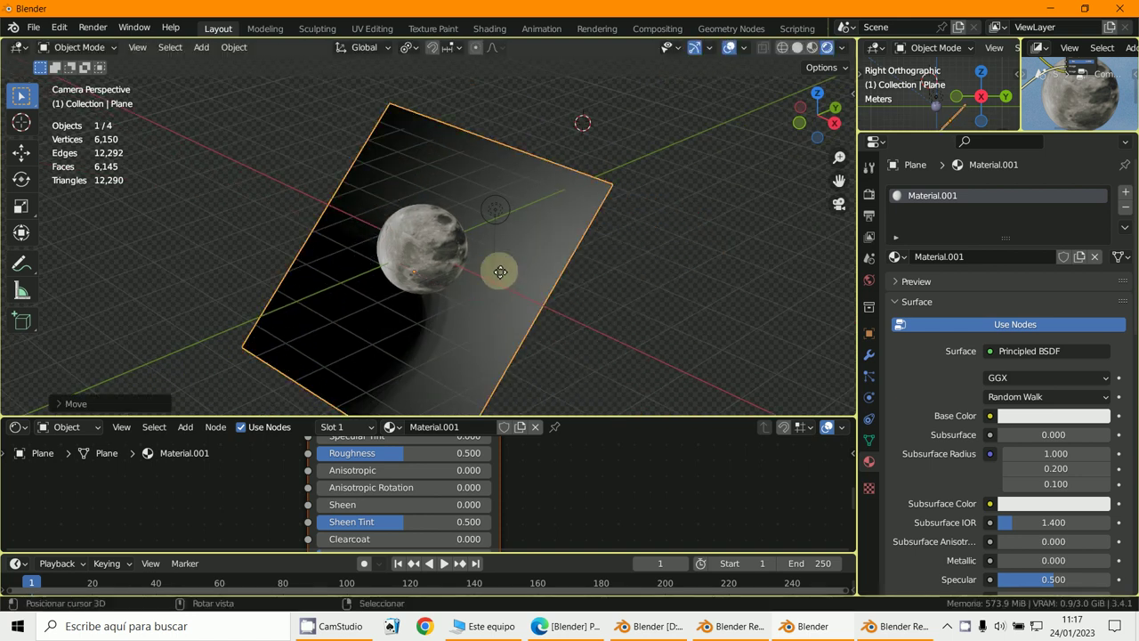
key("F12")
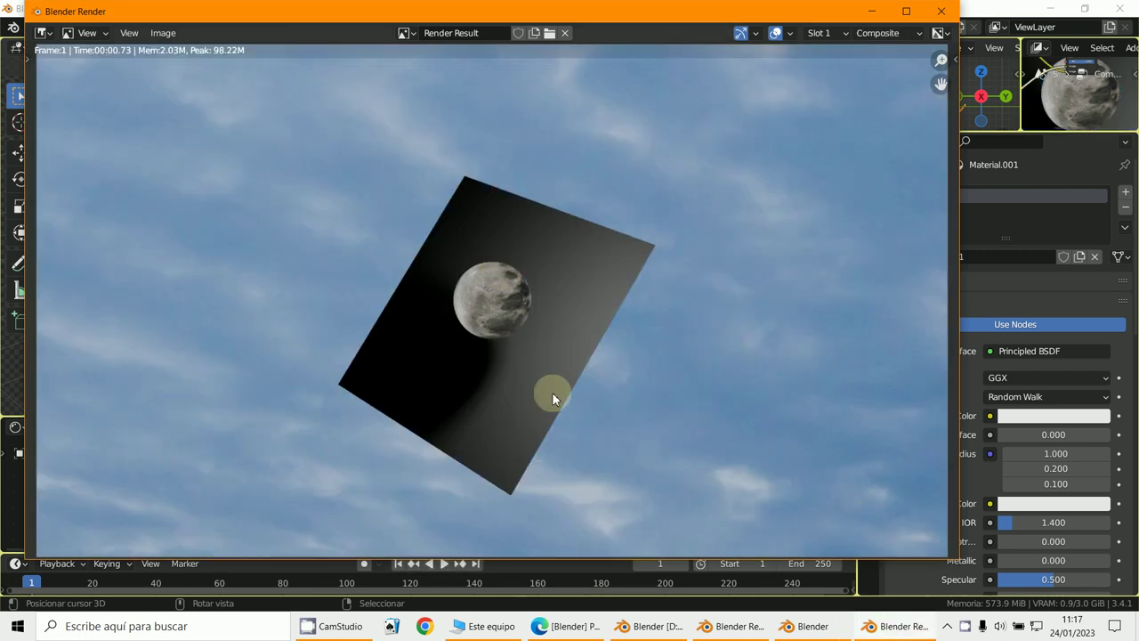
key("Escape")
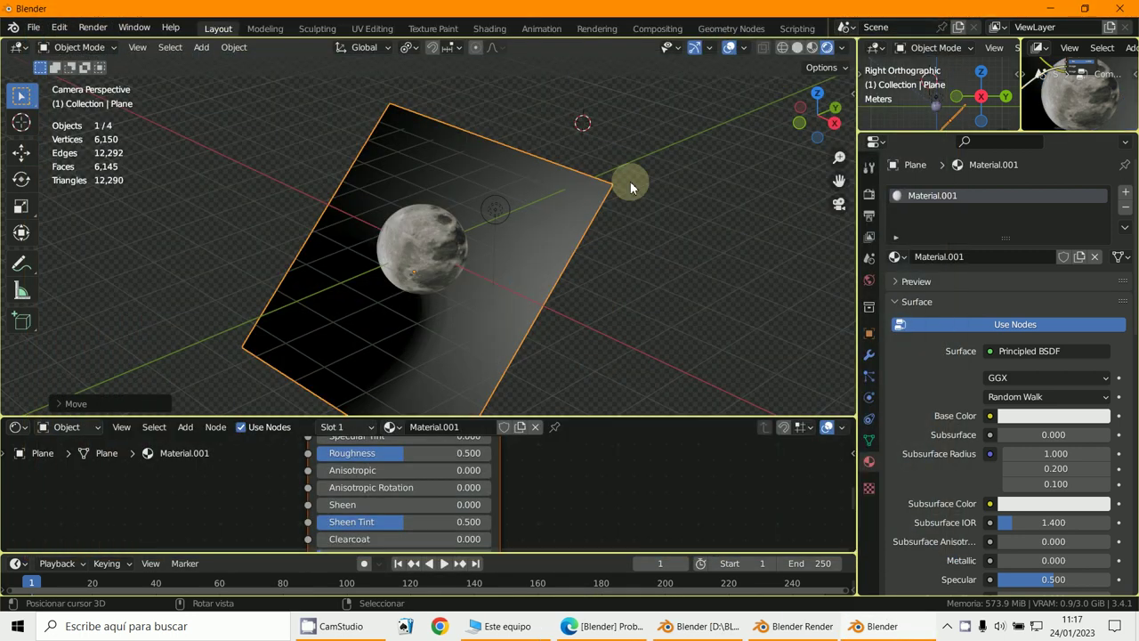
Enlarge the shader editor, set the moon's Emission strength to 12.3, and render the frame with the plane behind it.
left_click(439, 280)
left_click_drag(692, 418, 700, 282)
left_click_drag(574, 402, 646, 416)
key("F12")
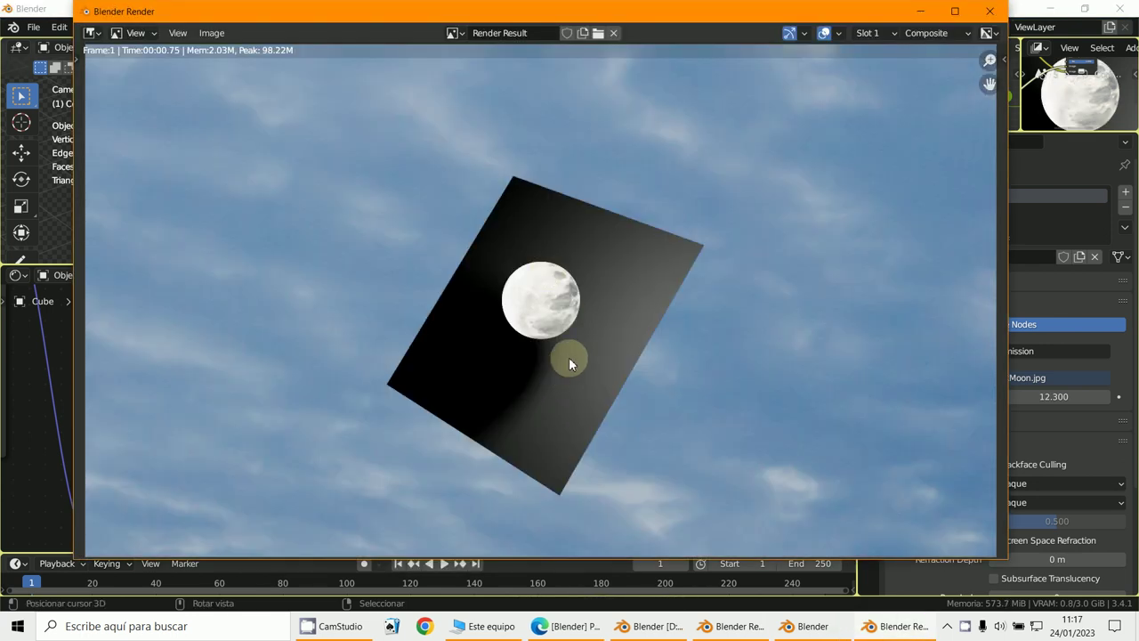
left_click(915, 12)
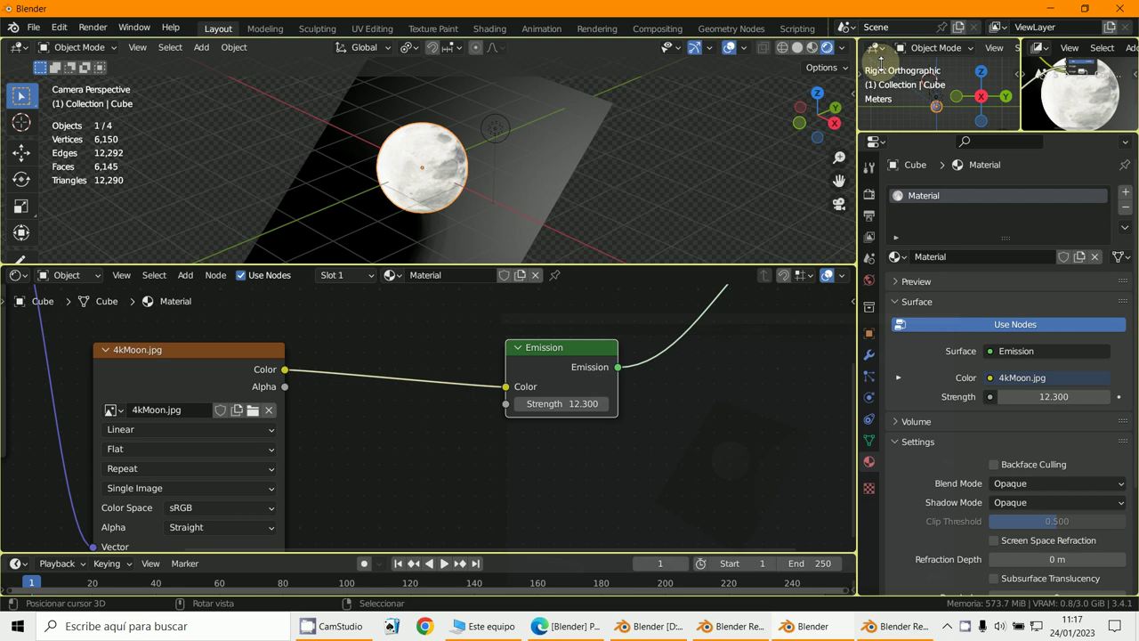
Delete the plane behind the moon.
left_click(504, 187)
key("x")
left_click(504, 187)
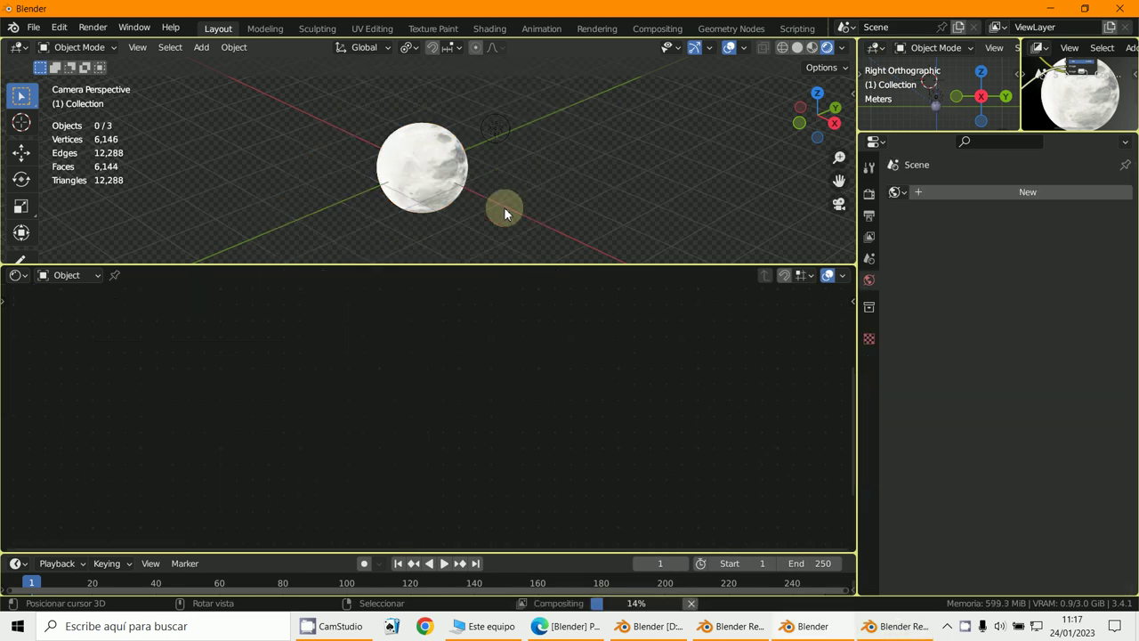
Set the moon's Emission strength to 1.9 and render the frame.
left_click(436, 181)
left_click_drag(583, 403, 511, 406)
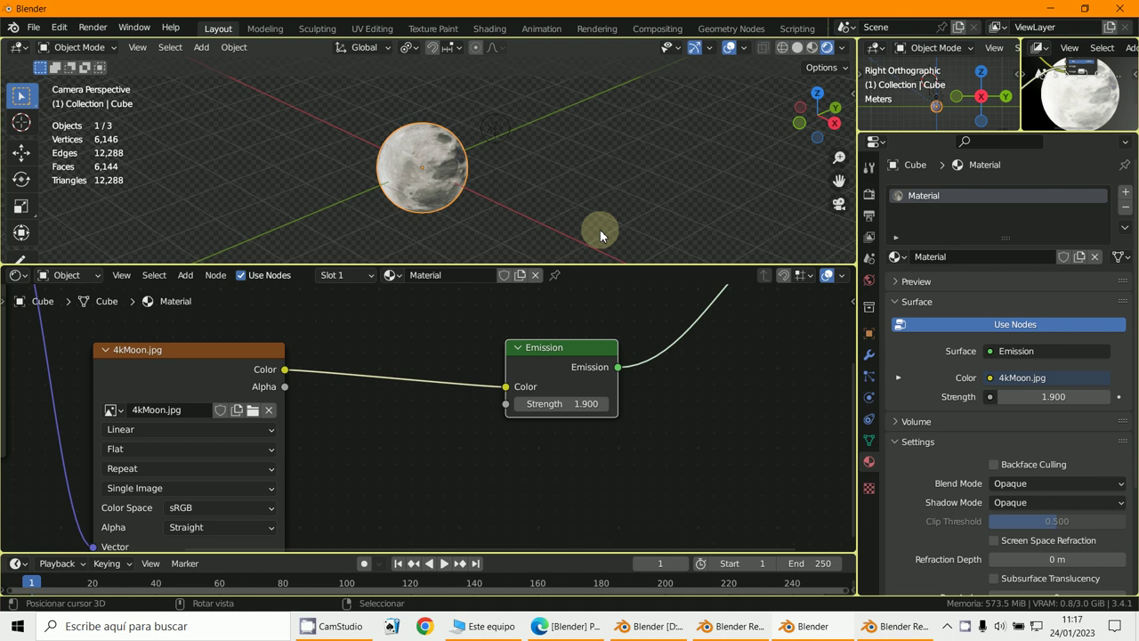
key("F12")
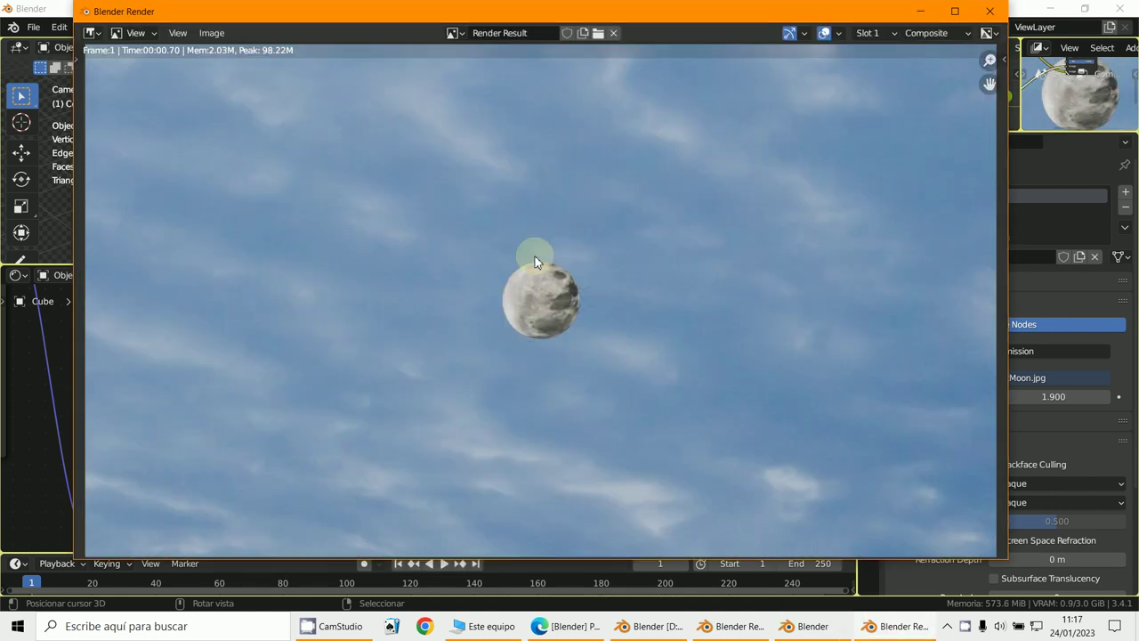
left_click(932, 12)
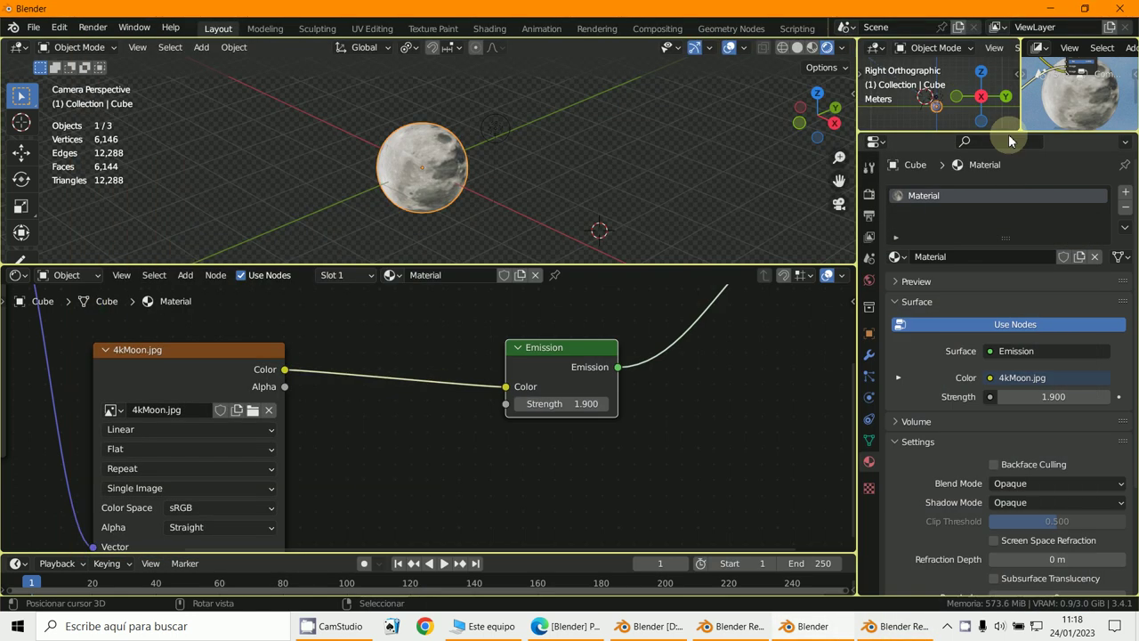
Resize the editor areas so the compositor has a large workspace, and bring the background image node into view.
left_click_drag(1007, 132, 1006, 385)
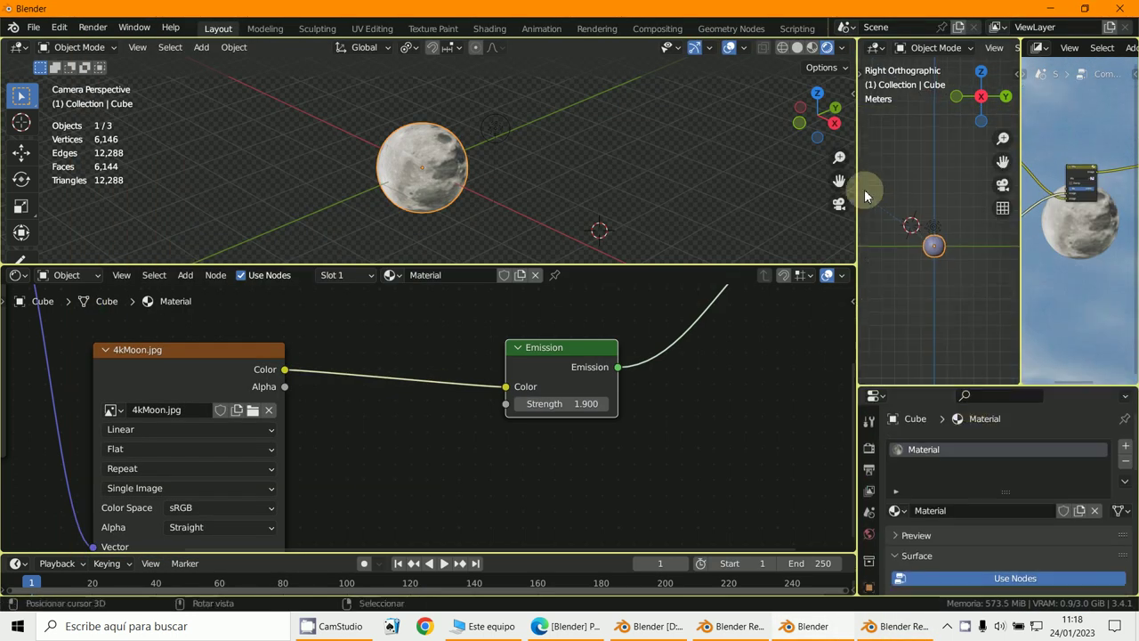
left_click_drag(857, 190, 470, 134)
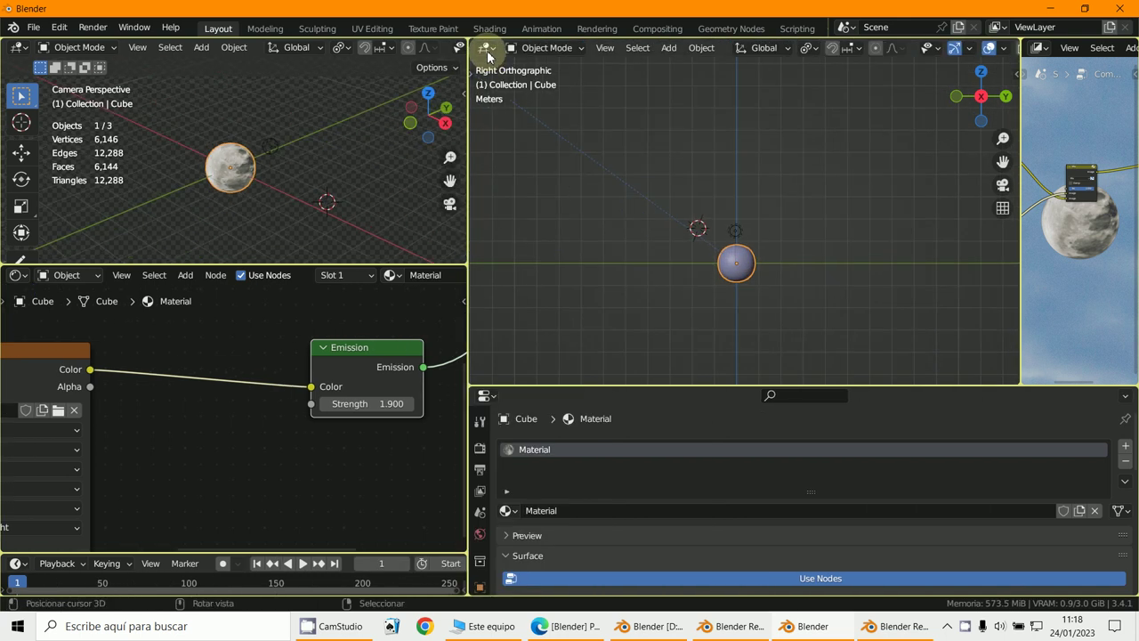
left_click_drag(1020, 138, 514, 249)
scroll(712, 279, "up", 2)
left_click_drag(637, 278, 655, 285)
scroll(660, 318, "up", 1)
Start replacing the background node's image and browse up to the 01-Texturas Urbicad2 folder.
left_click(644, 343)
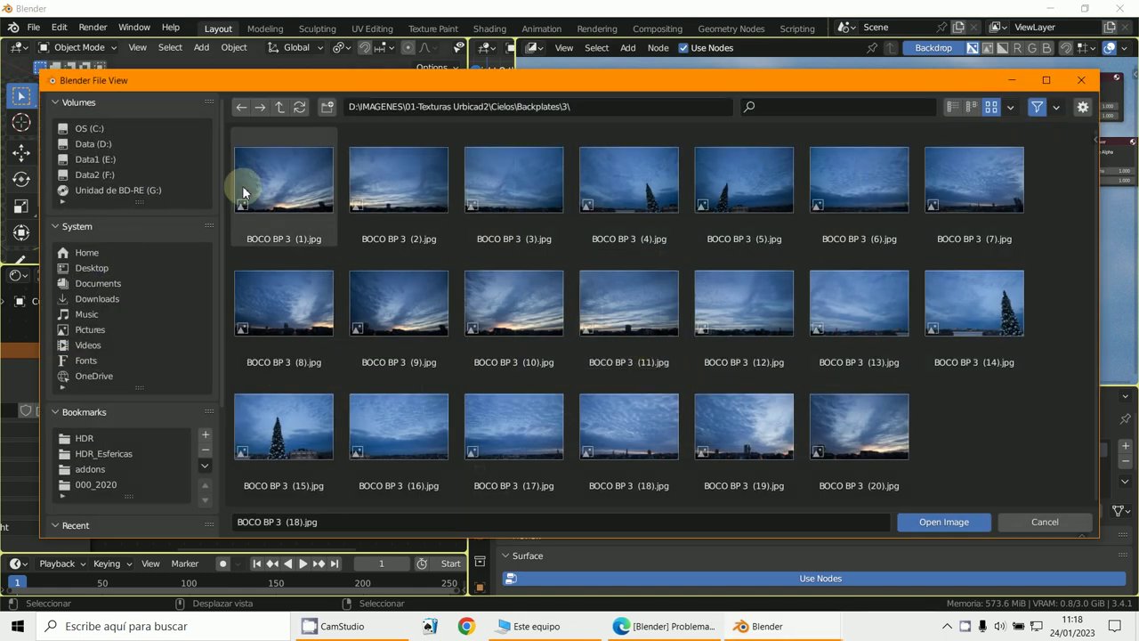
left_click(278, 108)
left_click(279, 111)
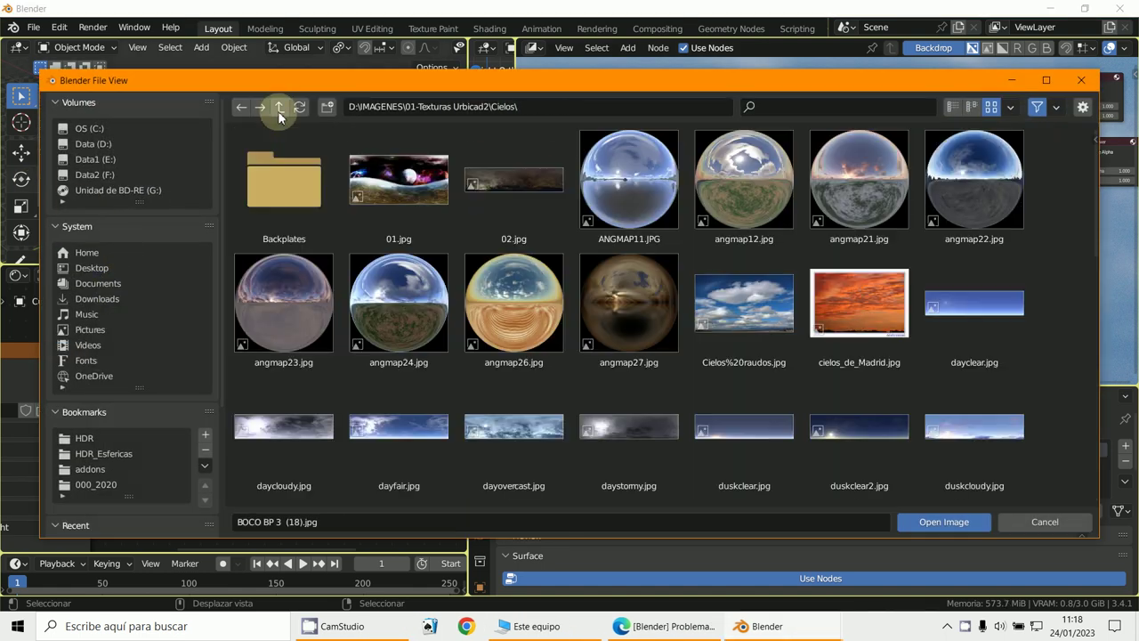
left_click(279, 112)
scroll(480, 281, "down", 2)
scroll(480, 281, "down", 3)
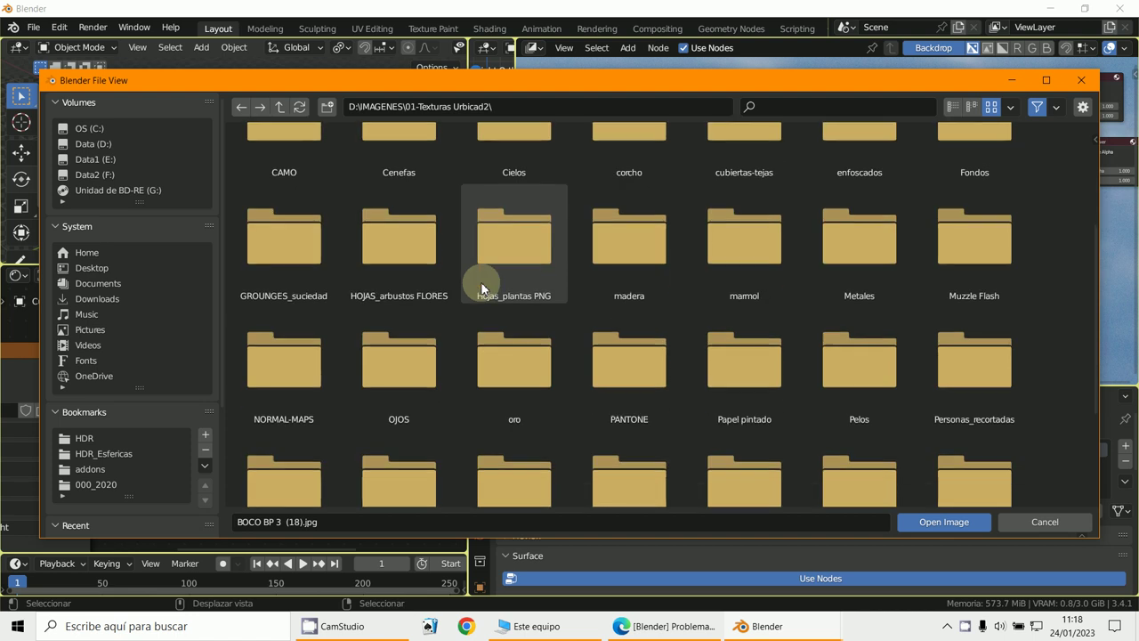
left_click(989, 337)
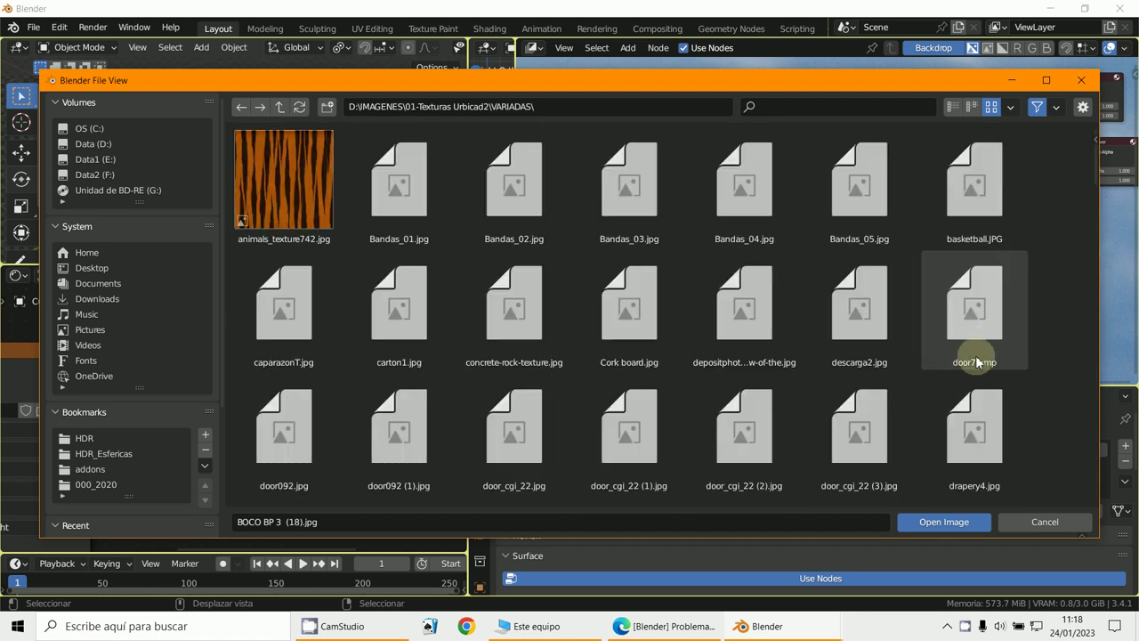
scroll(890, 366, "down", 2)
scroll(858, 365, "down", 2)
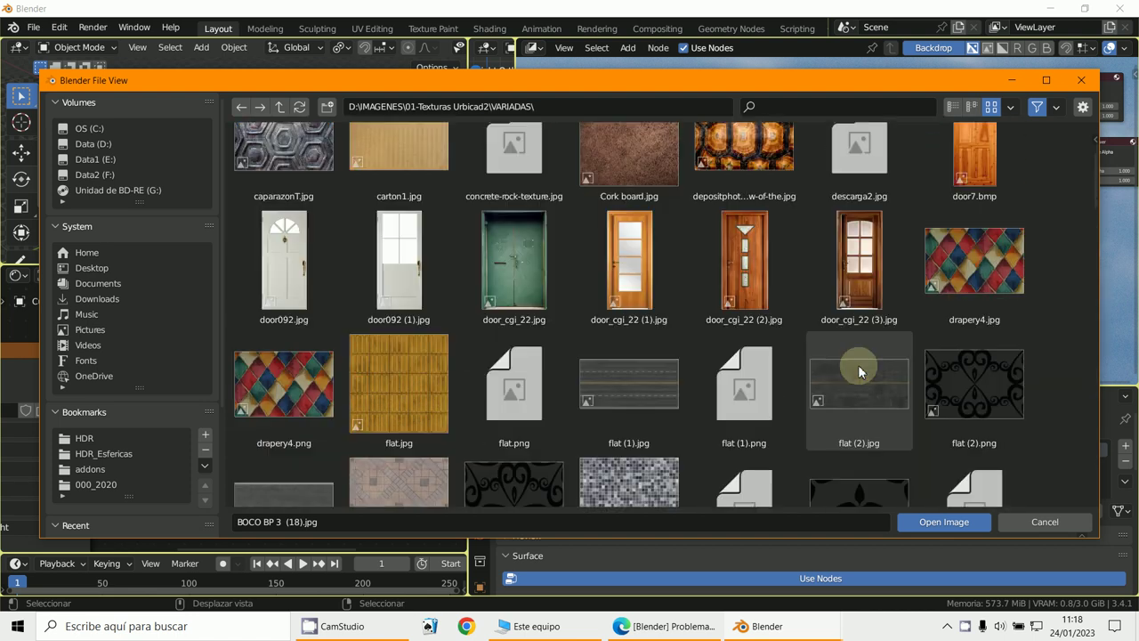
scroll(858, 365, "up", 4)
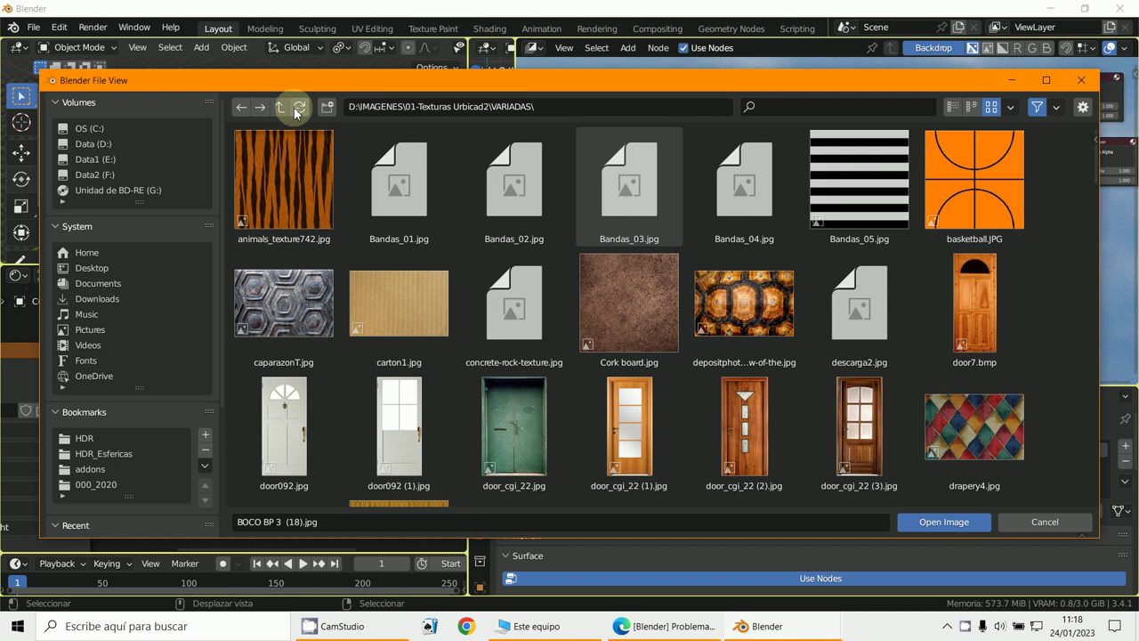
left_click(283, 106)
Load galaxia.jpg from the Planetas-mapamundis folder as the compositor background image.
scroll(899, 349, "down", 4)
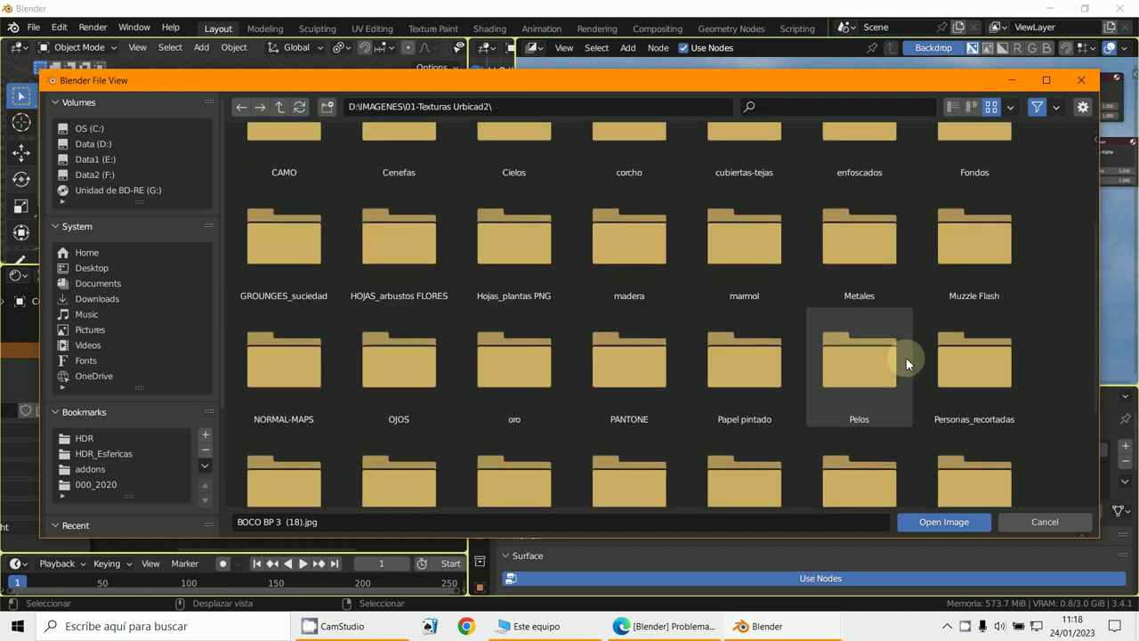
scroll(906, 357, "down", 3)
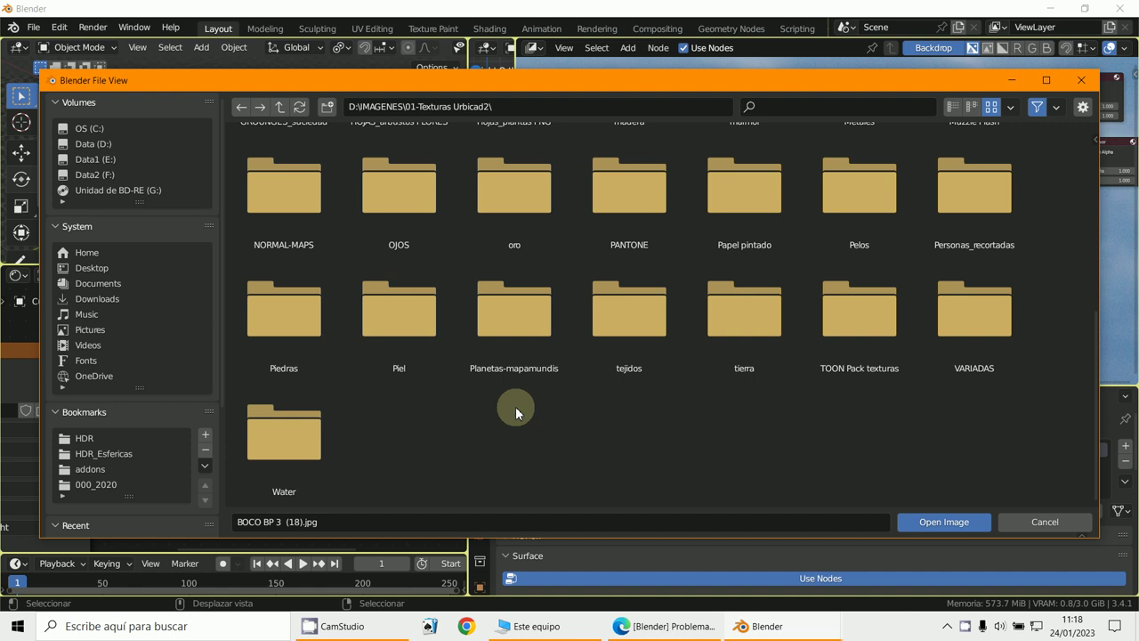
double_click(531, 331)
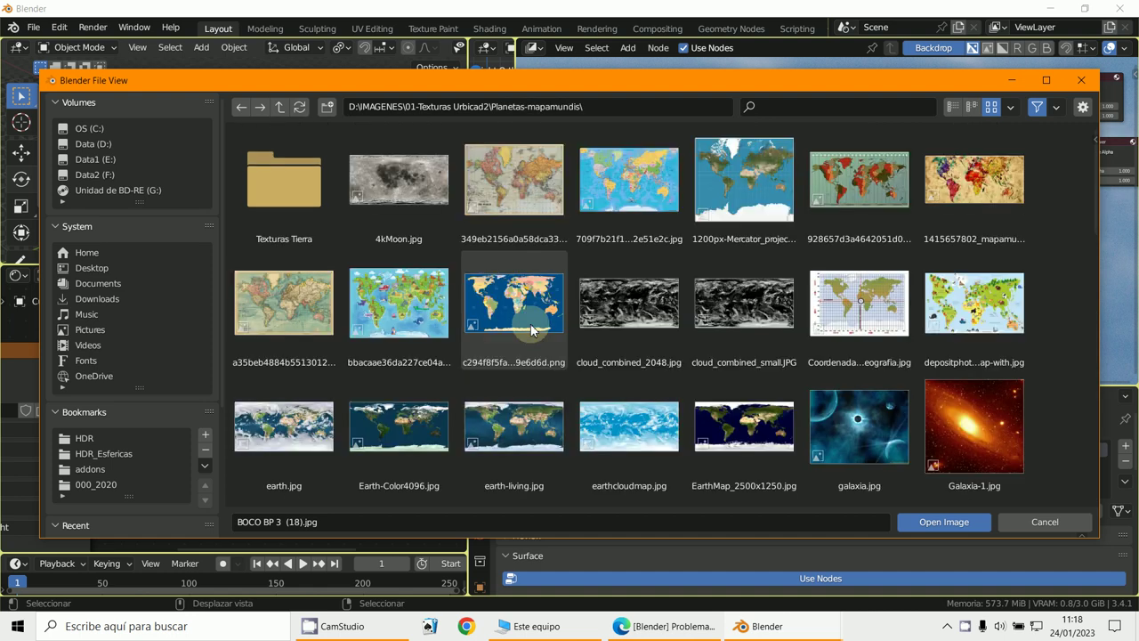
scroll(694, 373, "down", 2)
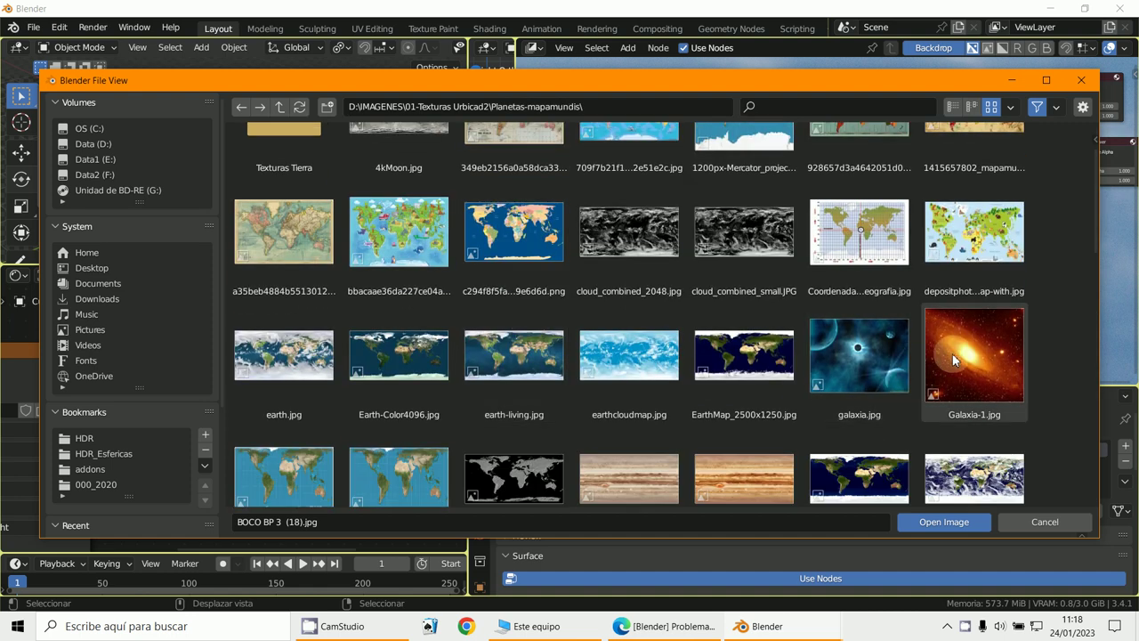
double_click(867, 353)
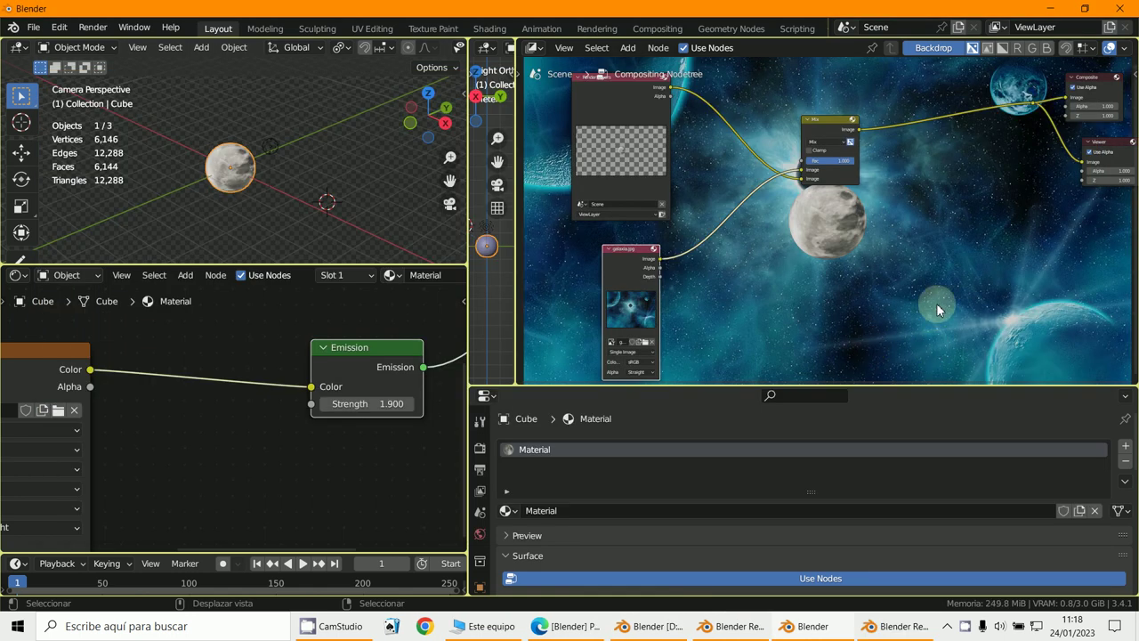
Render the moon over the galaxy background and inspect how the image fills the frame.
key("Home")
left_click(324, 219)
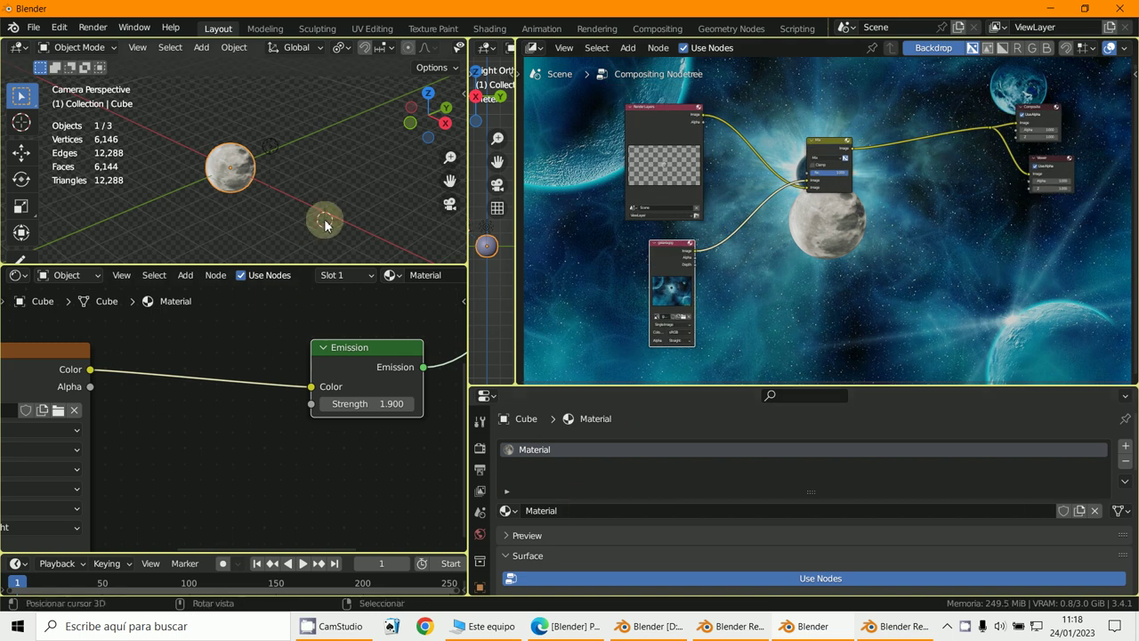
key("F12")
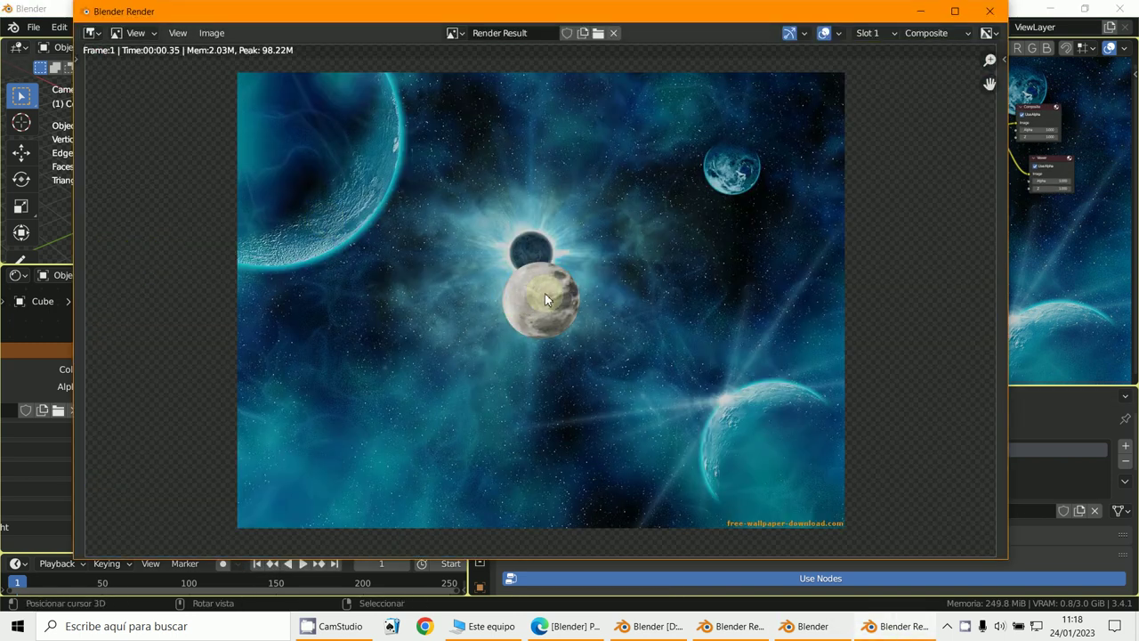
scroll(559, 327, "up", 4)
scroll(593, 292, "down", 2)
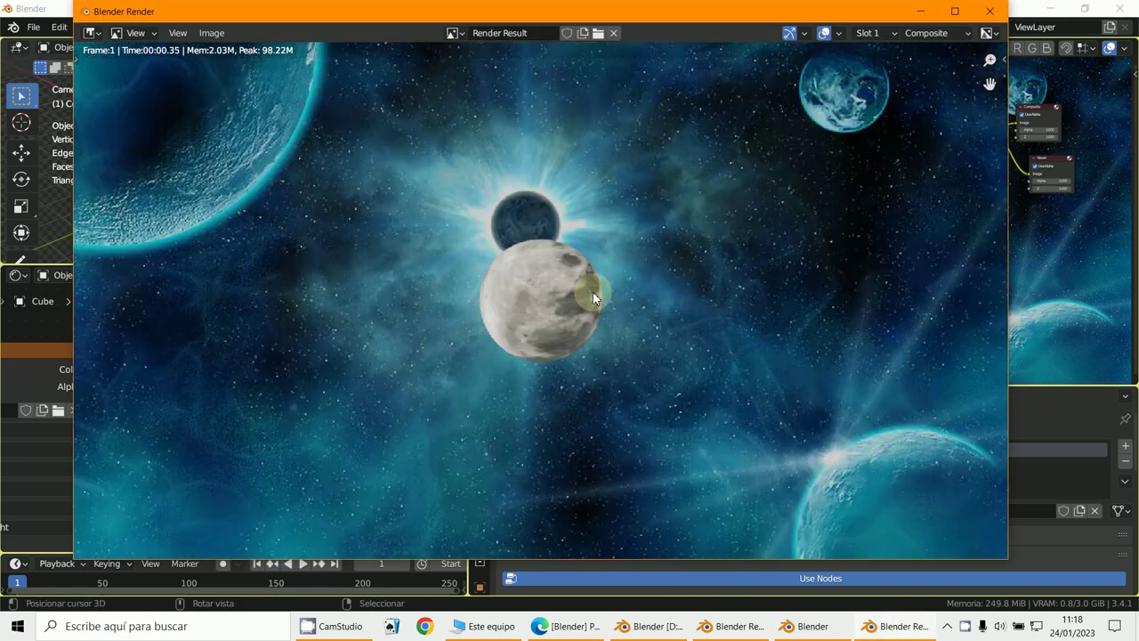
left_click(920, 22)
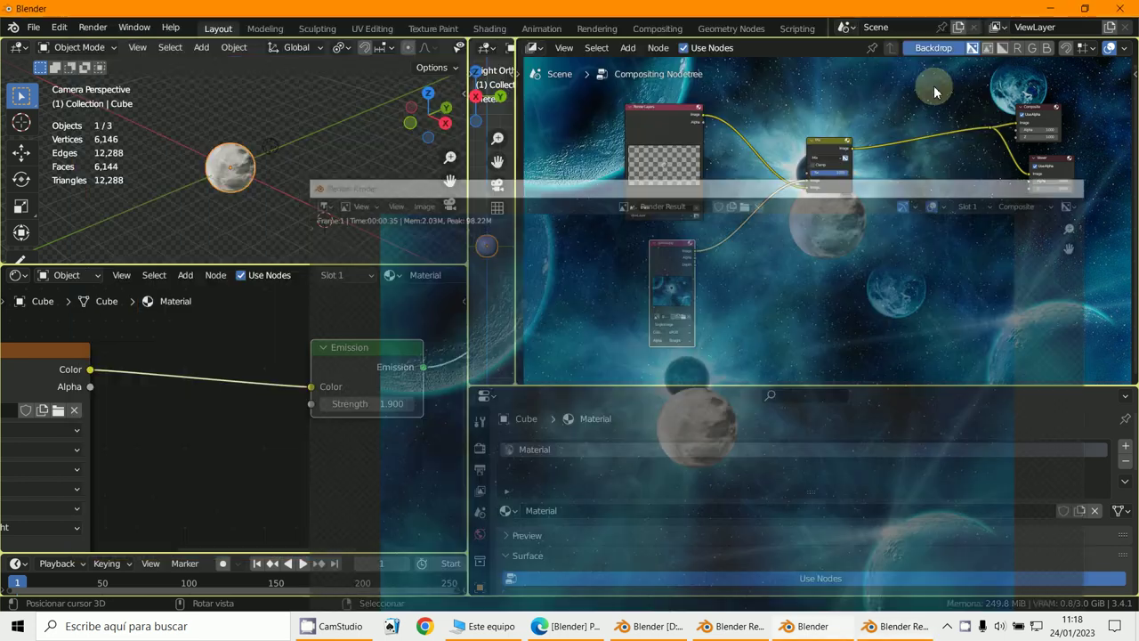
Insert a Scale node between the galaxy image and the Mix node, and set its space to Render Size.
left_click(627, 49)
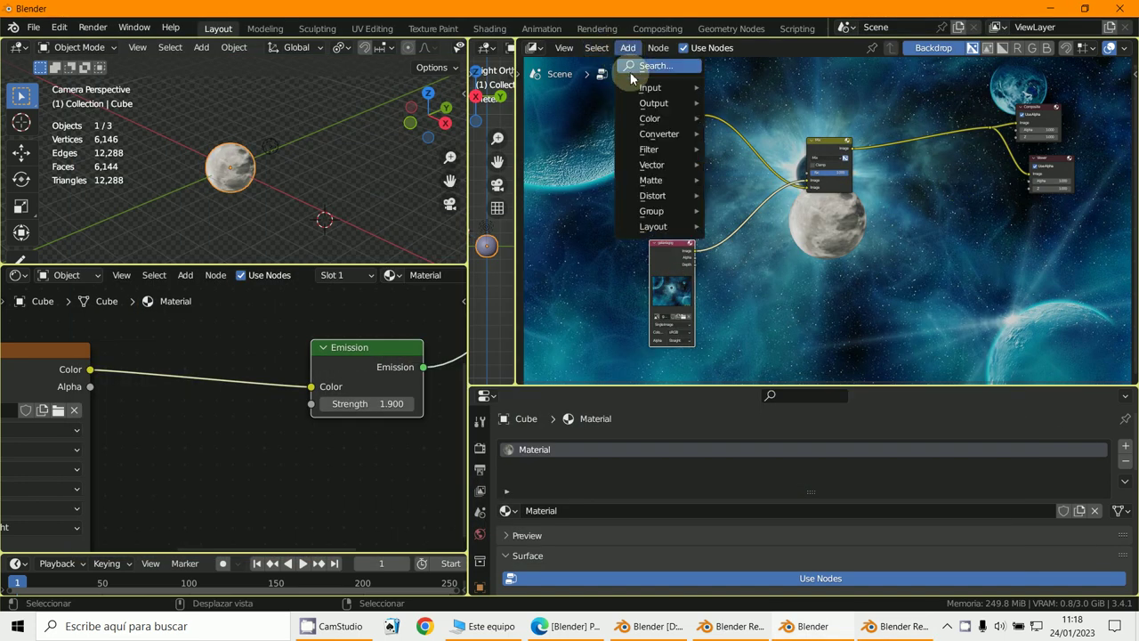
mouse_move(659, 195)
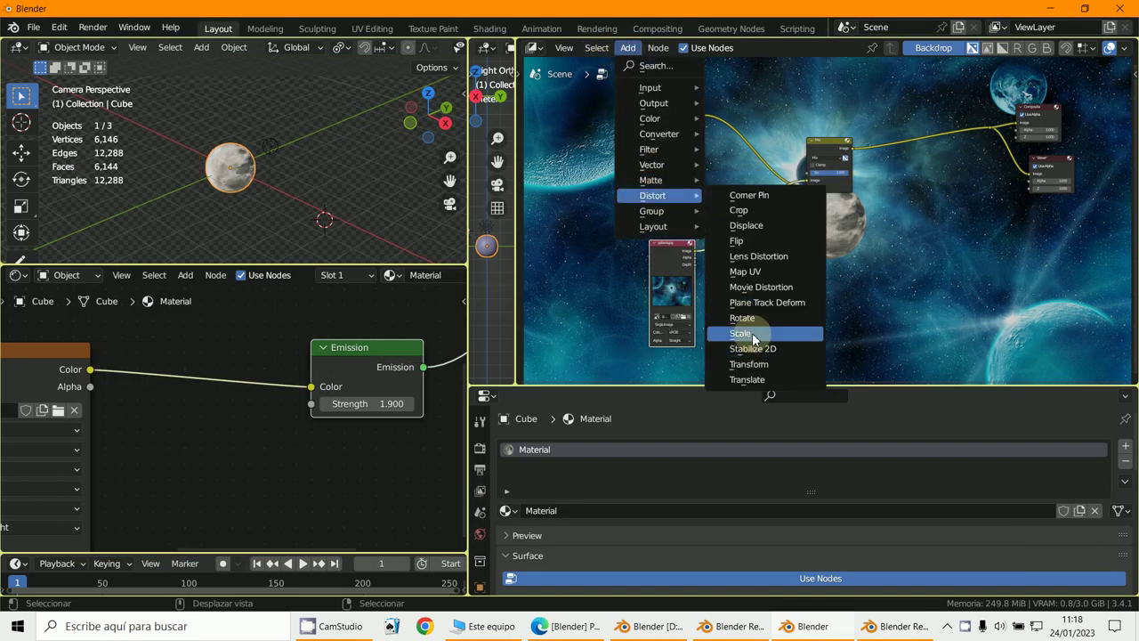
left_click(739, 332)
left_click(737, 241)
scroll(736, 245, "up", 2)
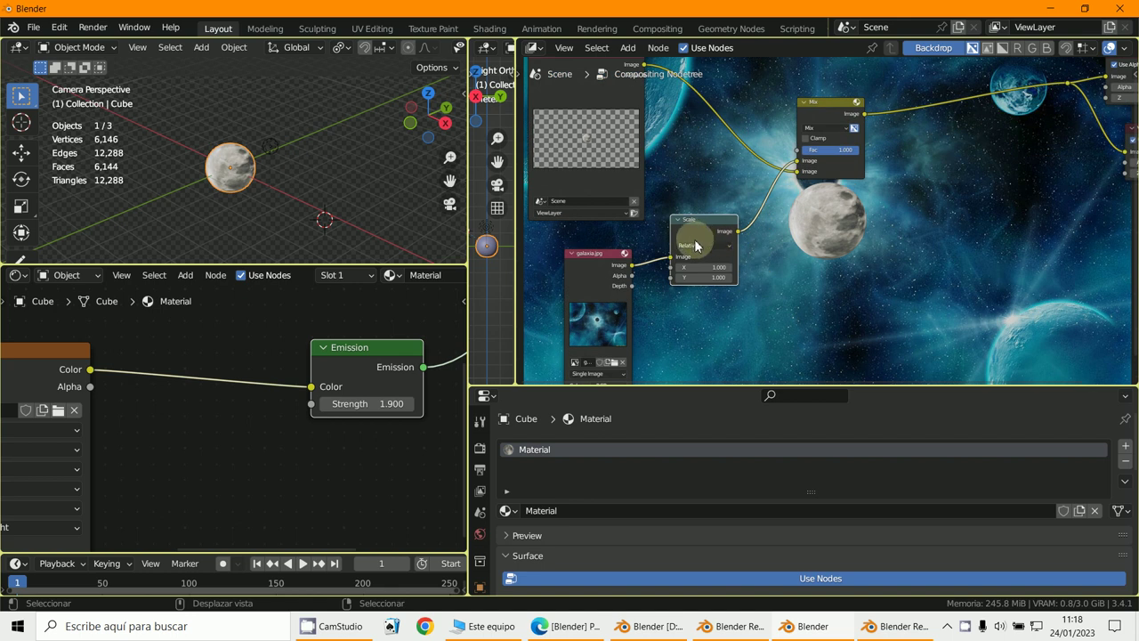
left_click(697, 245)
left_click(704, 286)
scroll(742, 311, "down", 4)
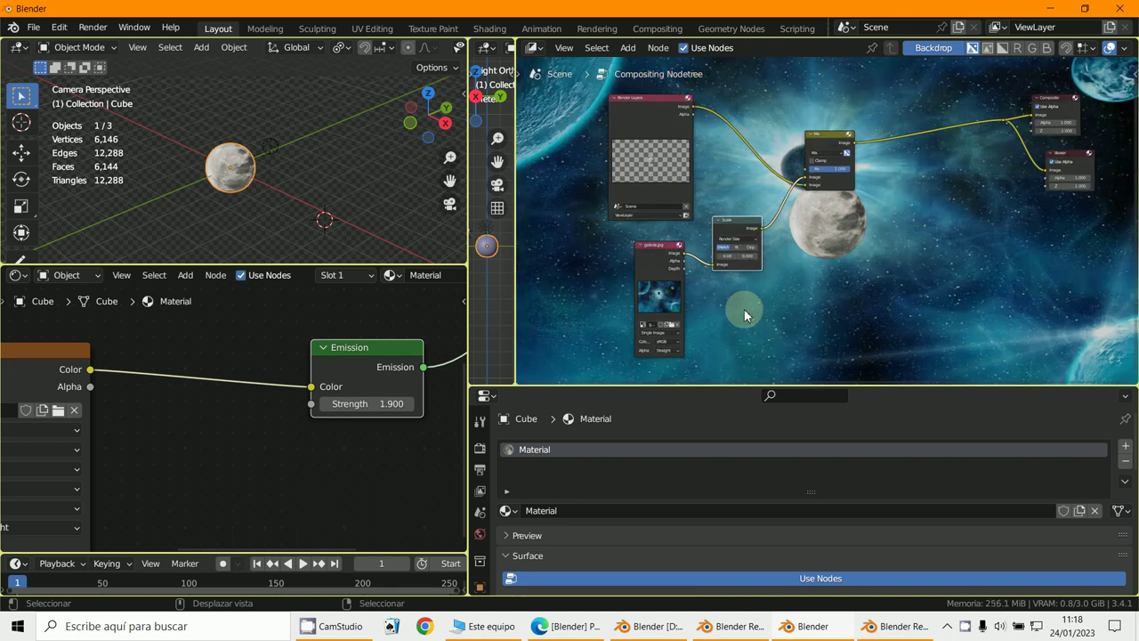
scroll(761, 315, "up", 2)
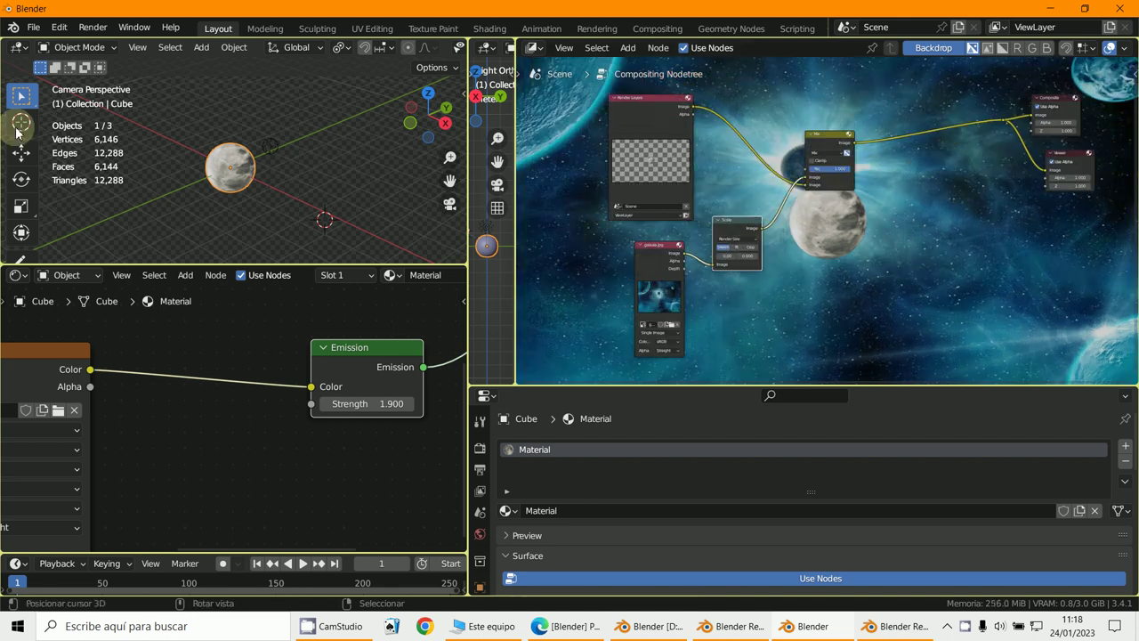
Set the moon's Emission strength to 0.6, then render the frame and examine the moon up close.
mouse_move(348, 399)
left_mouse_down()
mouse_move(313, 400)
mouse_move(349, 399)
left_mouse_up()
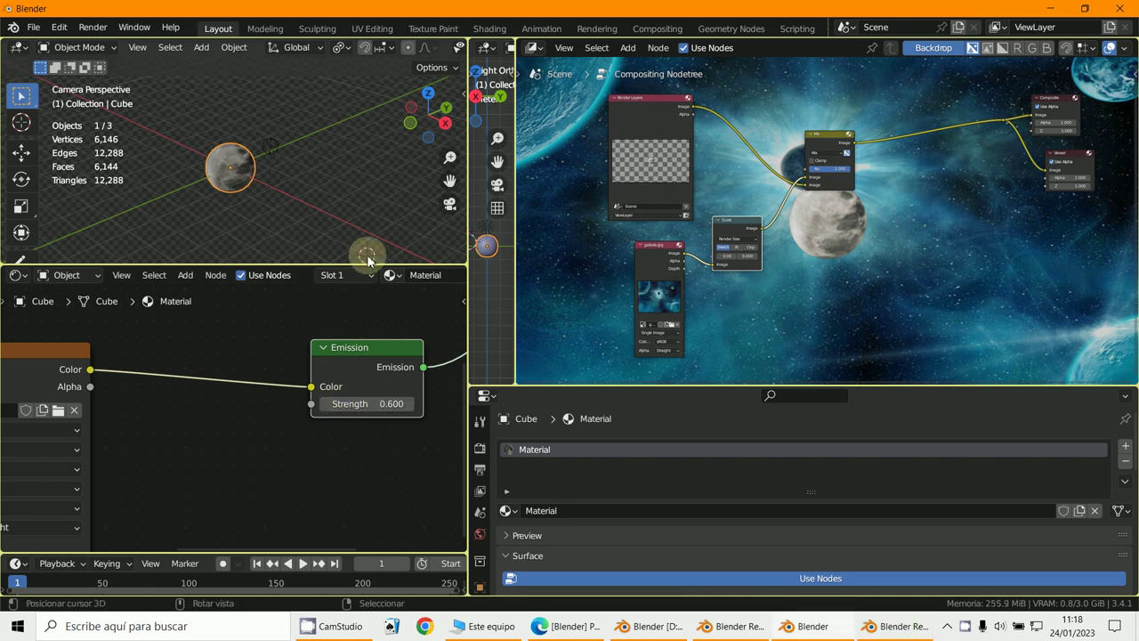
key("F12")
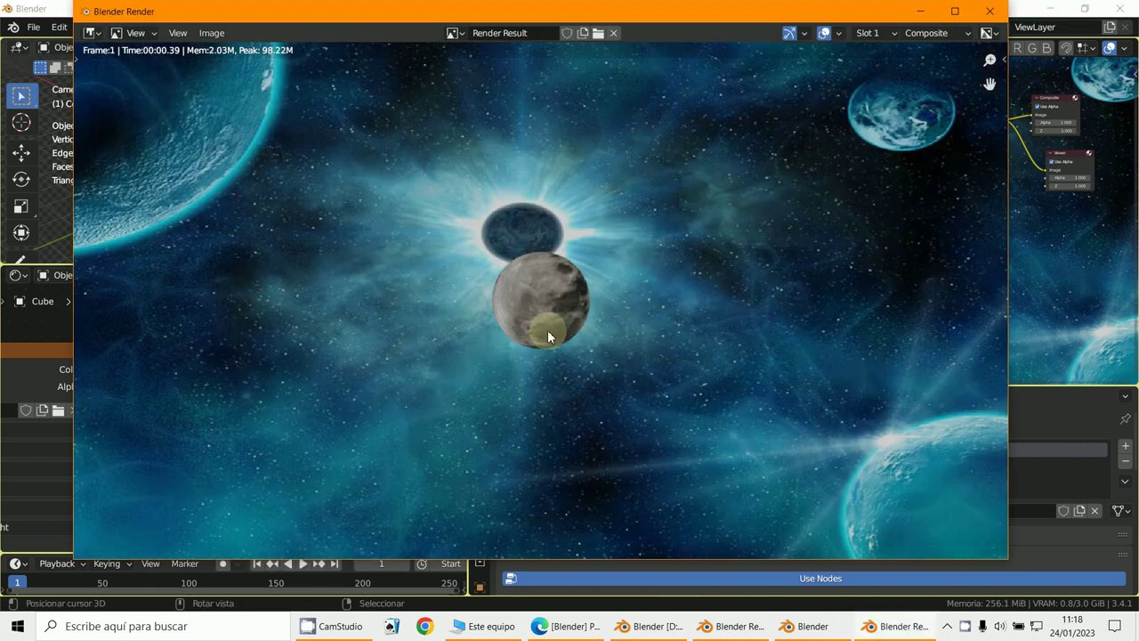
scroll(587, 309, "up", 5)
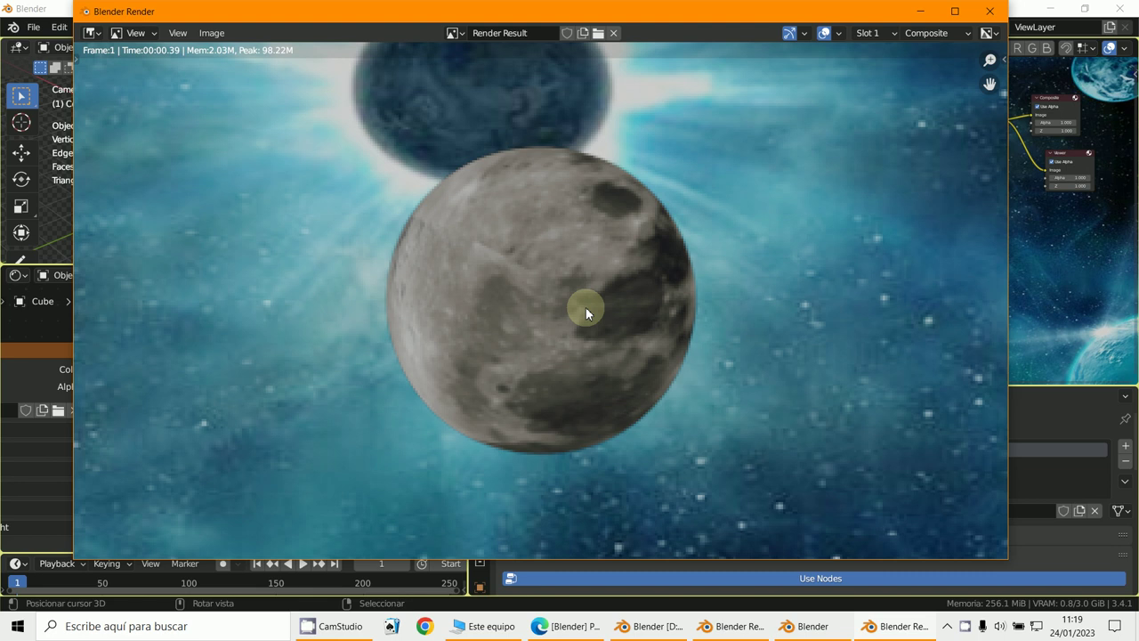
scroll(585, 307, "down", 2)
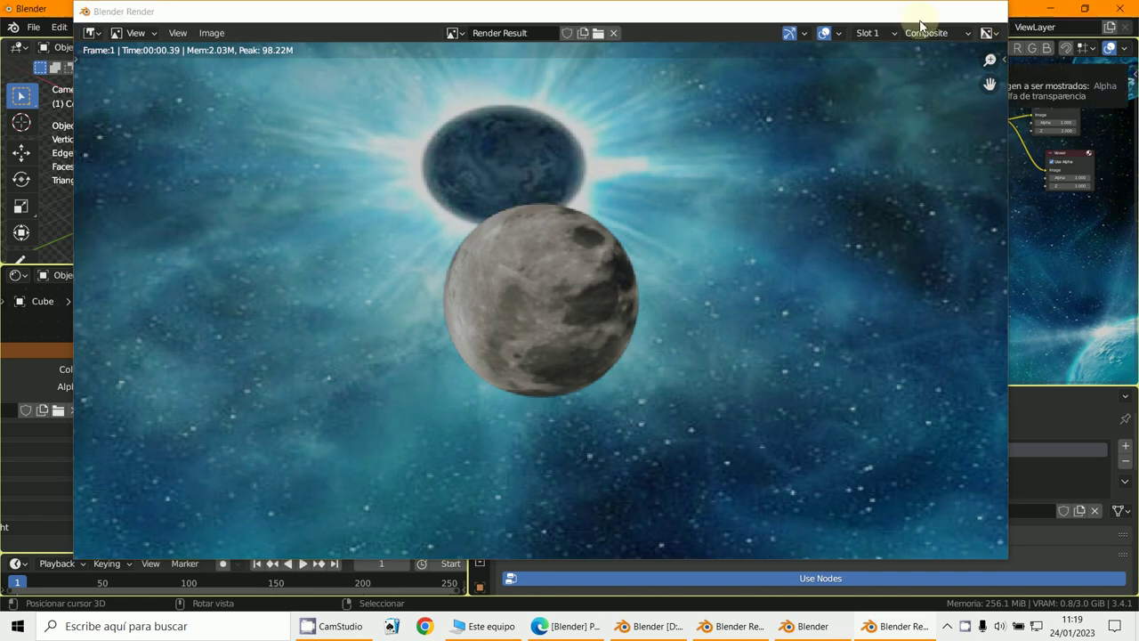
key("Escape")
Rearrange the moon's material nodes so Emission sits lower and closer to the texture, leaving space before Material Output.
scroll(326, 419, "down", 5)
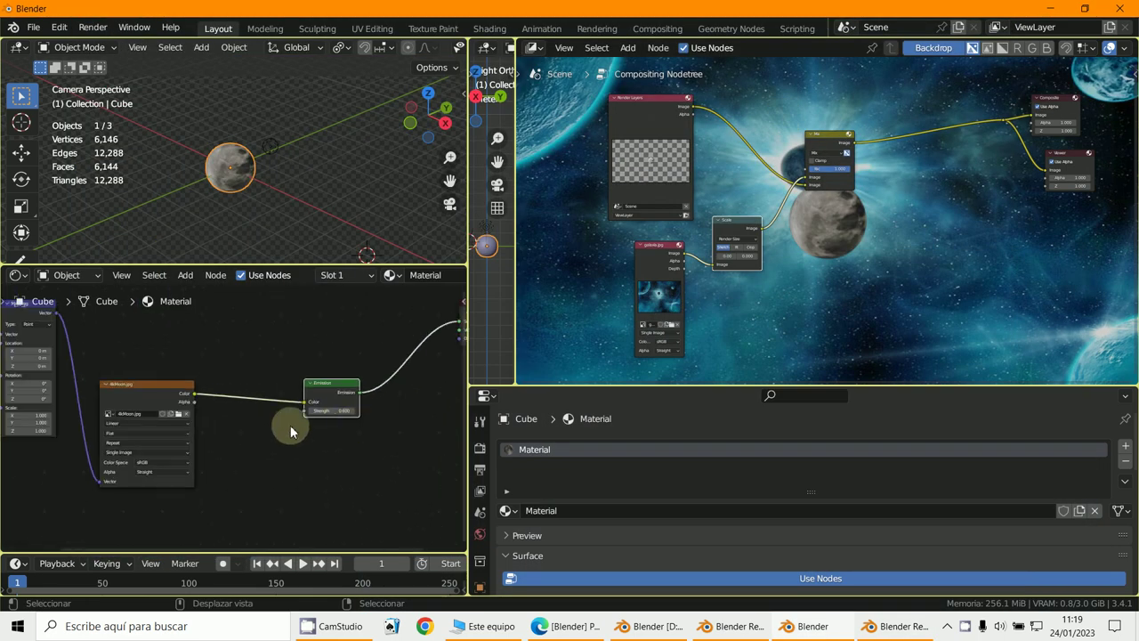
scroll(263, 414, "left", 3, "ctrl")
left_click(216, 378)
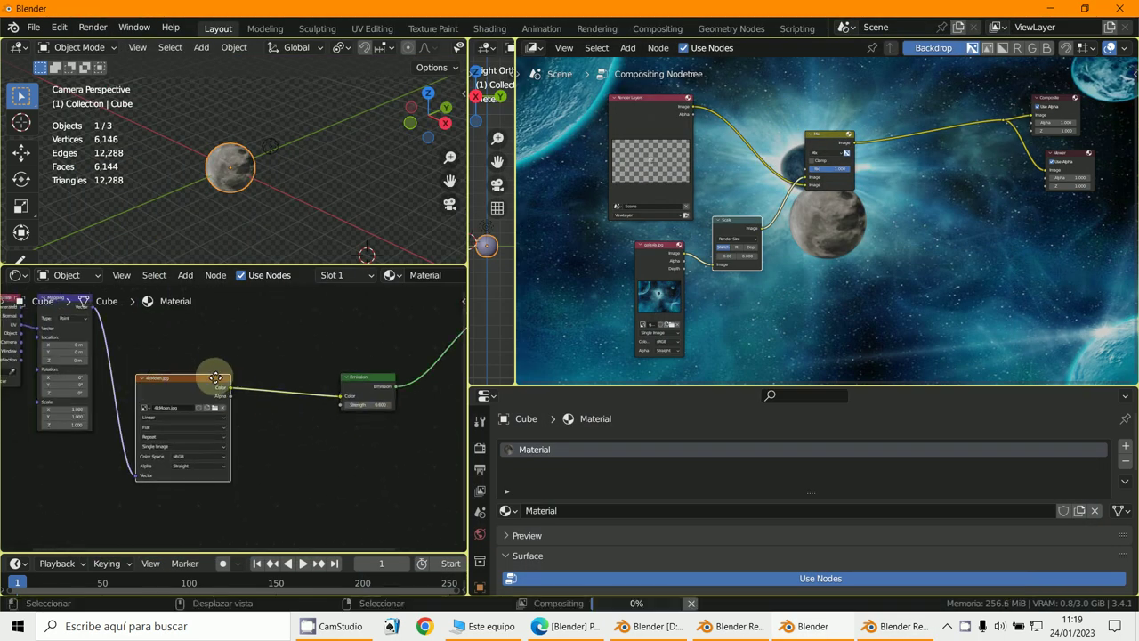
left_click_drag(215, 377, 278, 419)
scroll(266, 467, "up", 2)
middle_click_drag(278, 418, 183, 445)
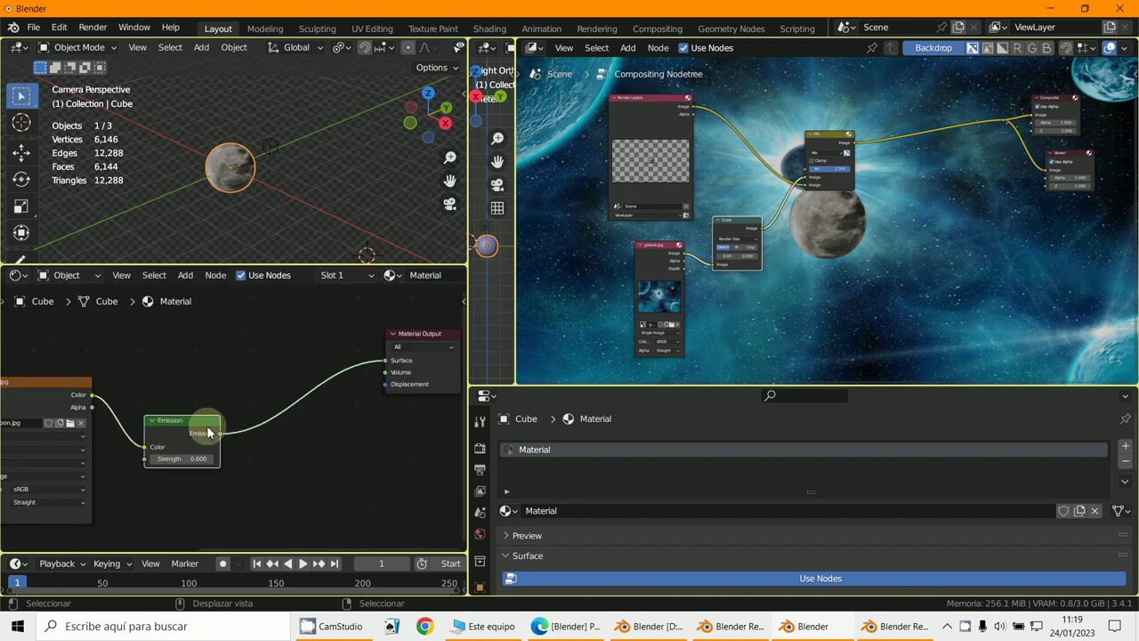
Try Emission strengths of 18.2 and 3.5 on the moon's material and compare its brightness in the viewport.
left_click_drag(209, 433, 313, 460)
scroll(232, 416, "up", 1)
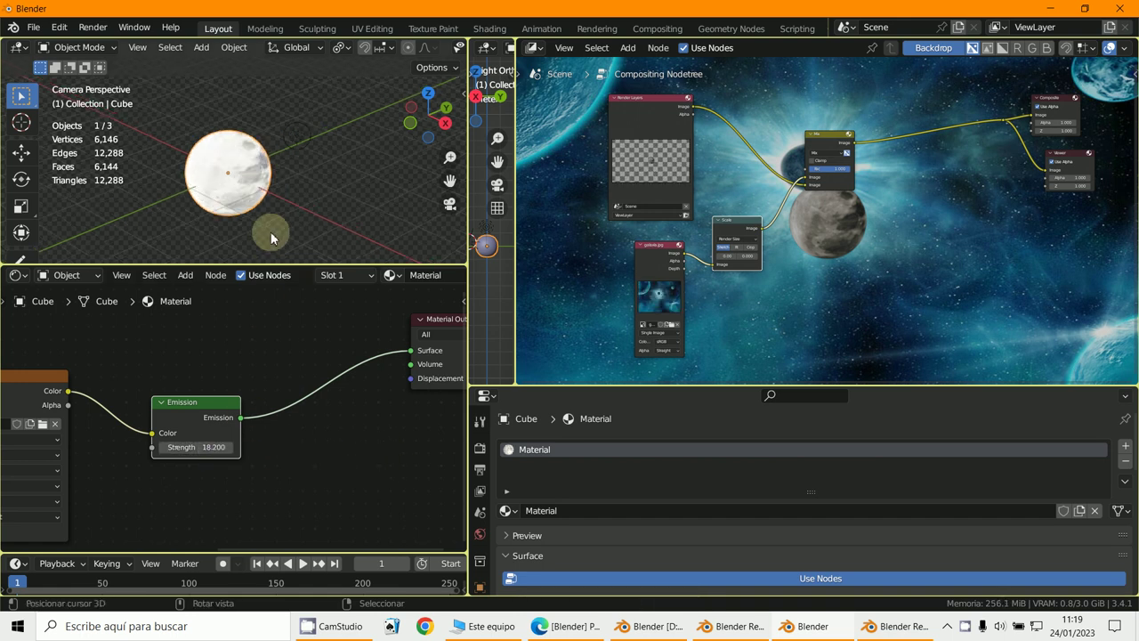
scroll(271, 236, "up", 1)
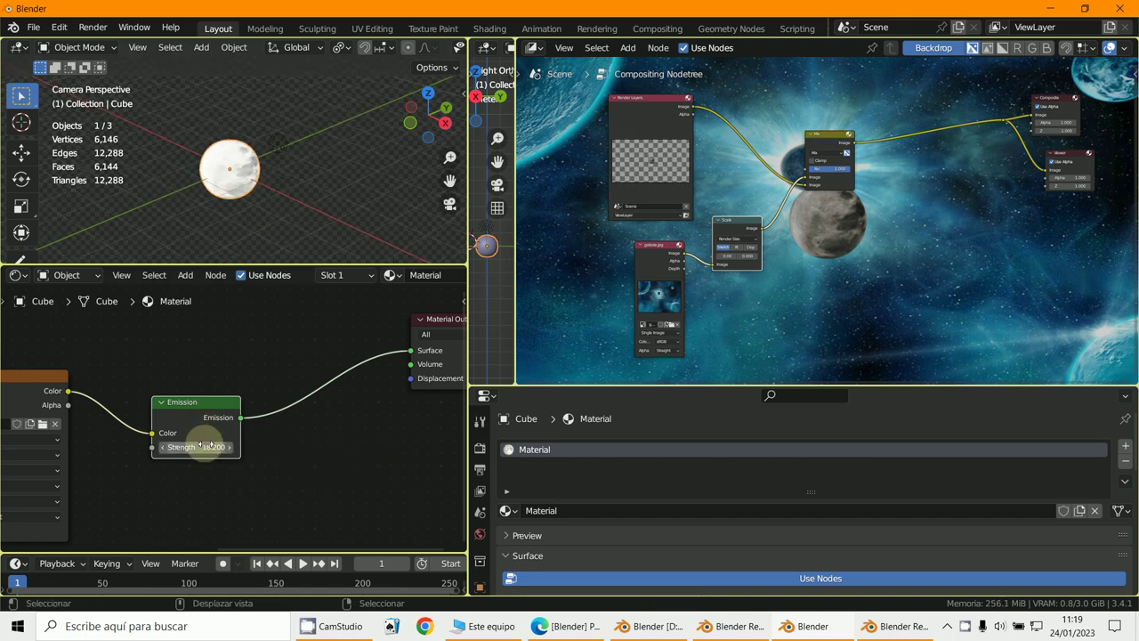
left_click_drag(211, 445, 117, 479)
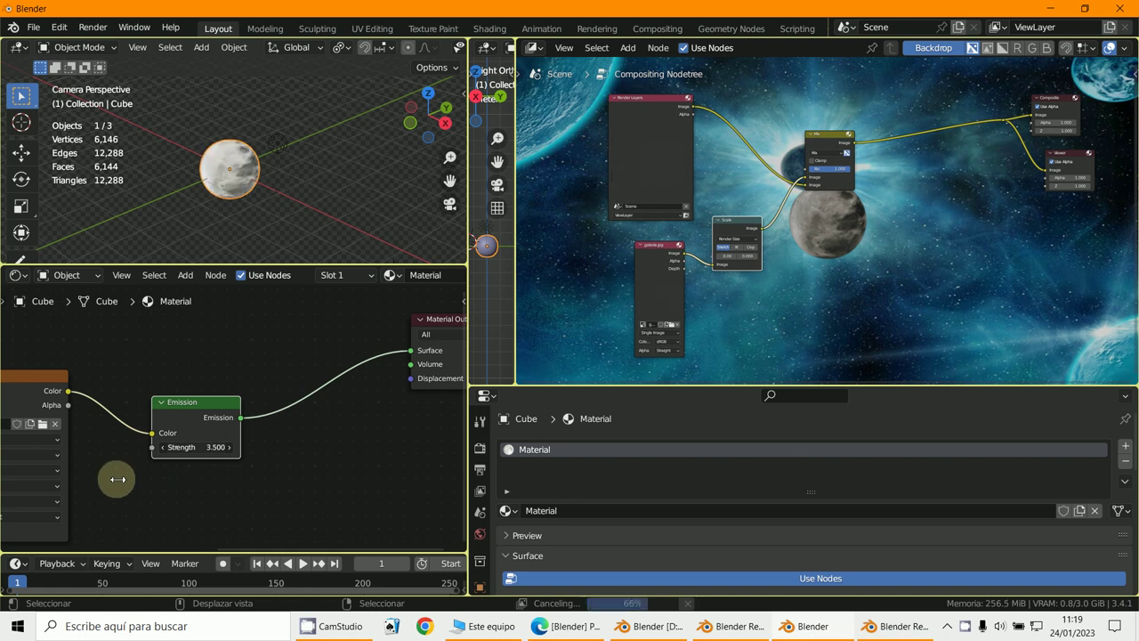
scroll(258, 414, "down", 3)
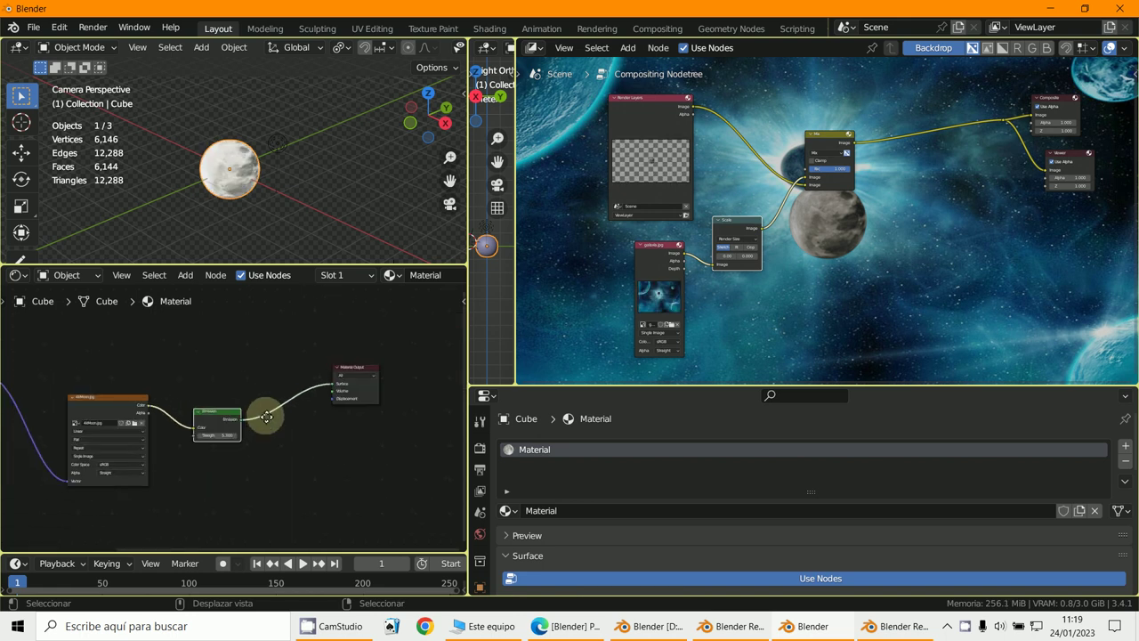
key("Home")
Scale the moon down to roughly one third of its size in front view.
scroll(331, 175, "down", 5)
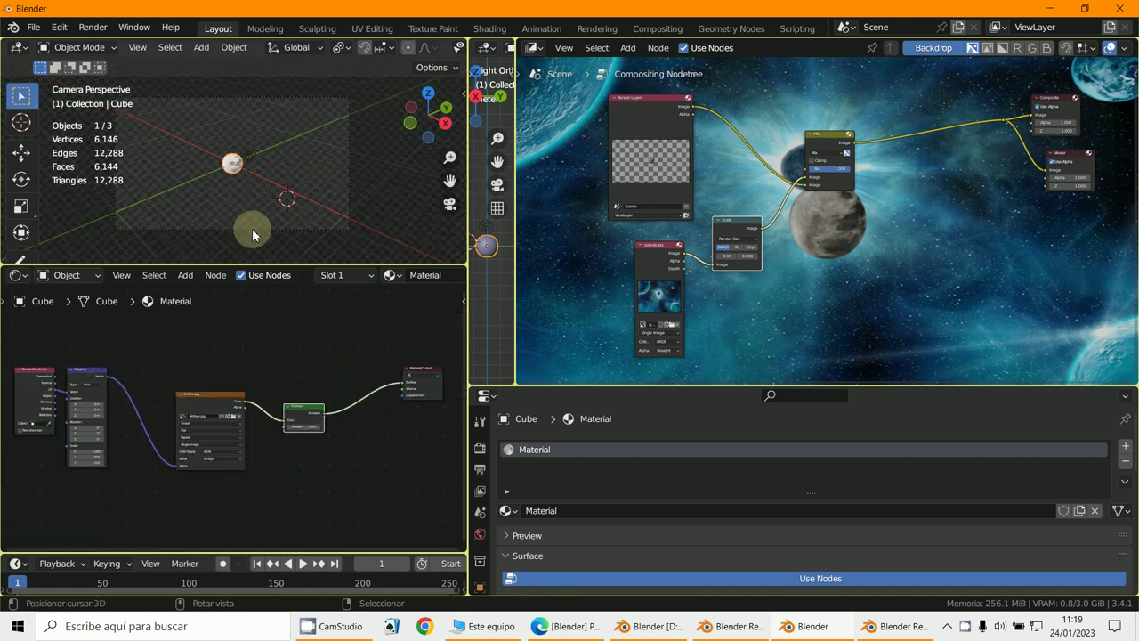
scroll(249, 218, "down", 2)
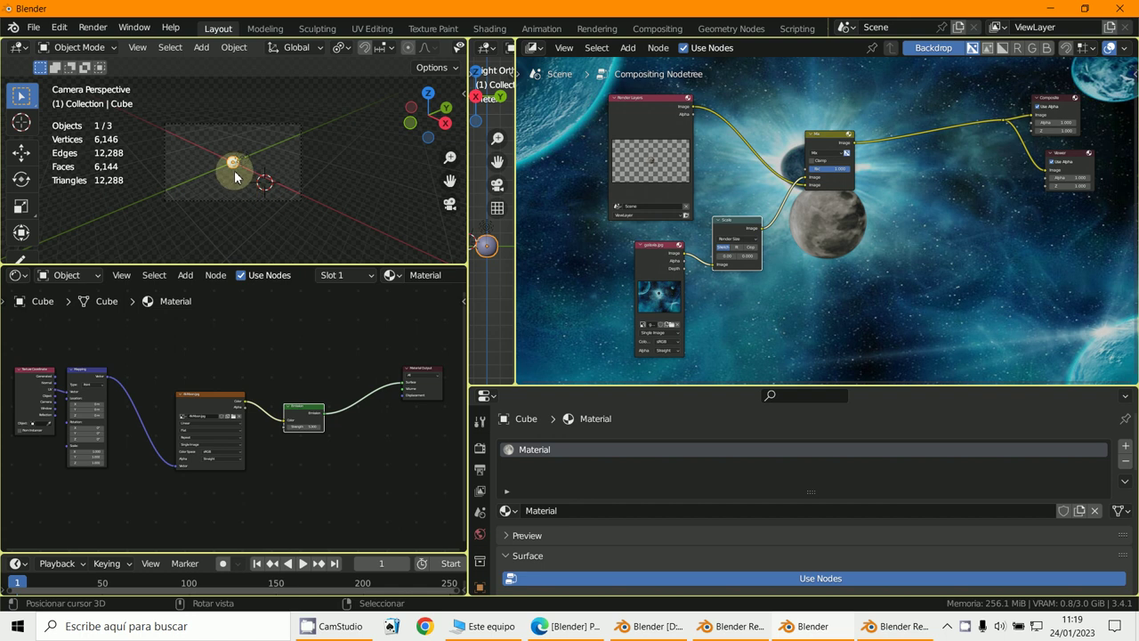
key("KP_1")
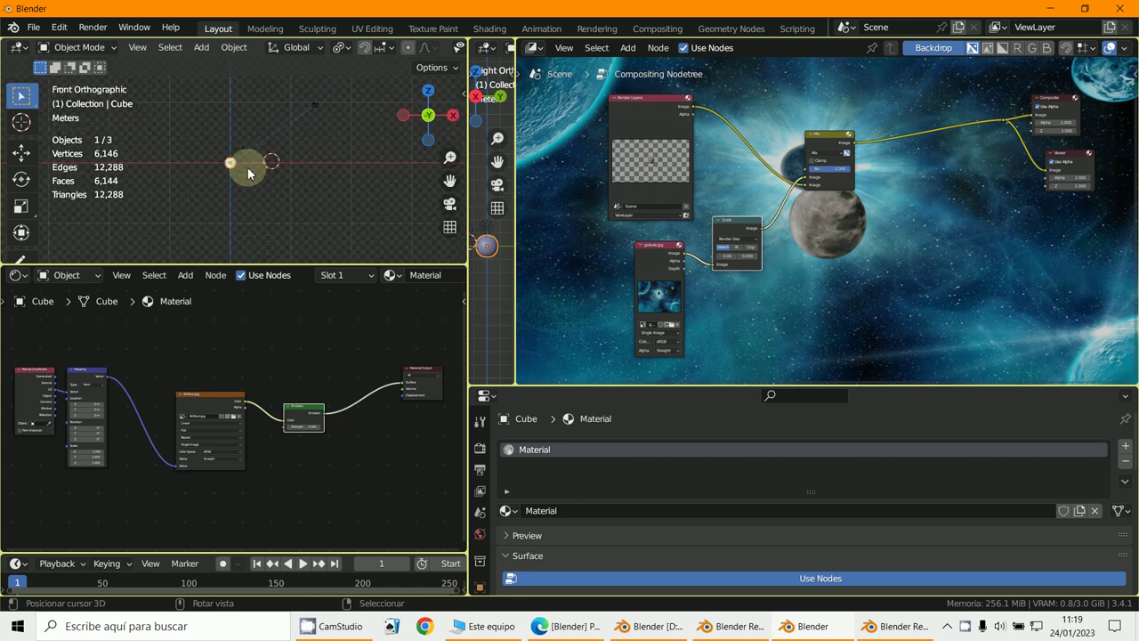
scroll(249, 172, "up", 4)
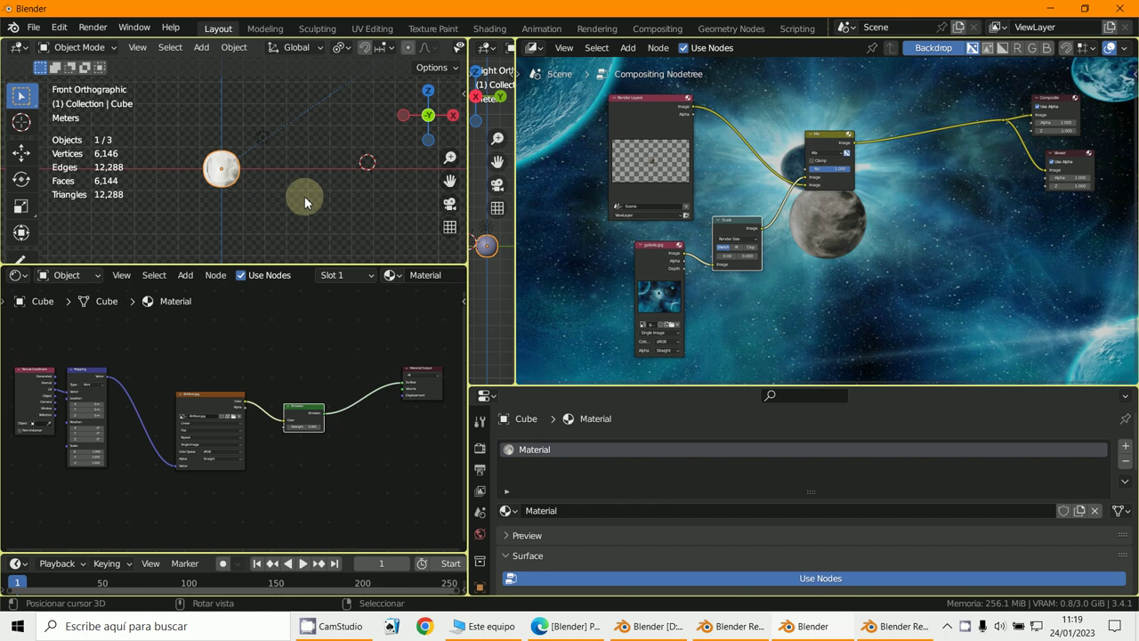
key("s")
left_click(220, 193)
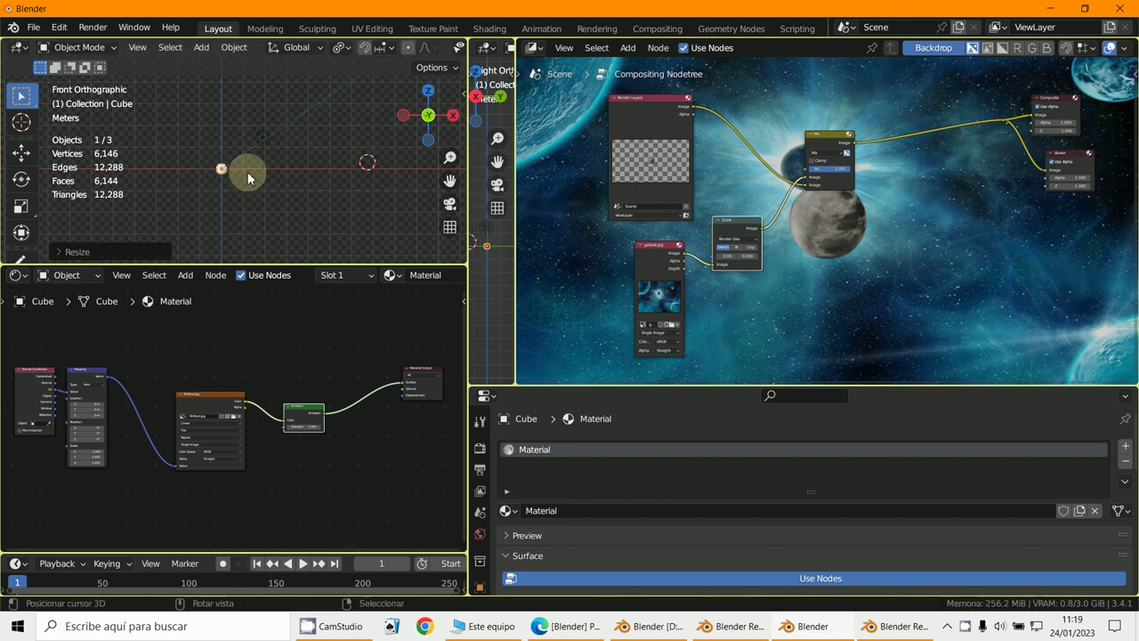
Widen the side-view viewport and move the point light along the Y axis towards the camera side of the moon.
scroll(354, 93, "down", 5)
left_click(334, 88)
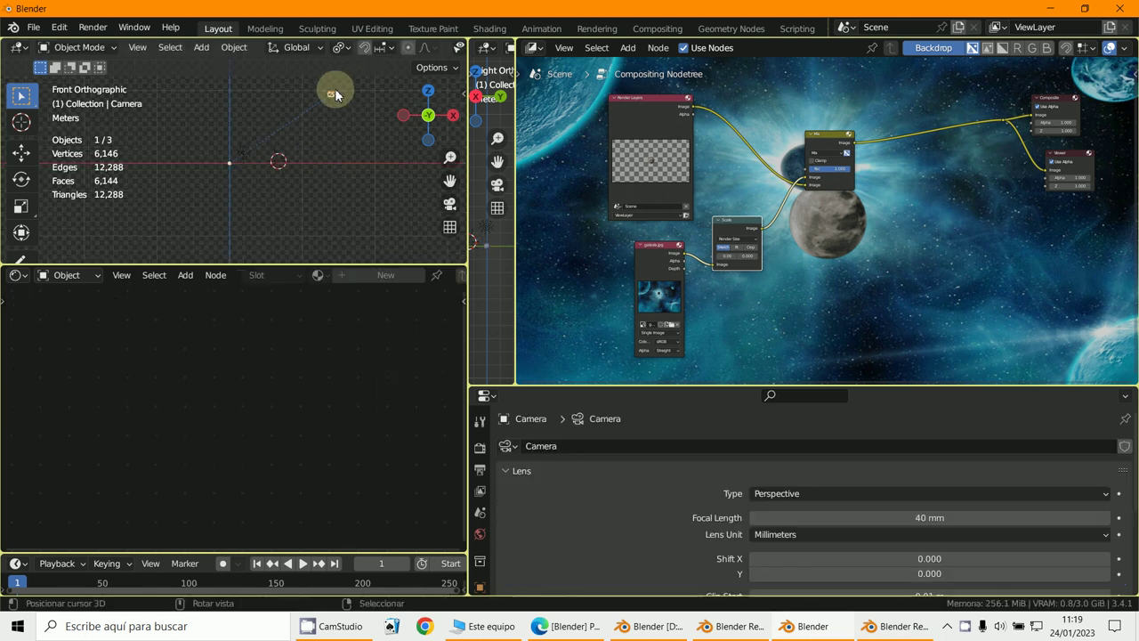
middle_click_drag(335, 88, 238, 198)
left_click(245, 157)
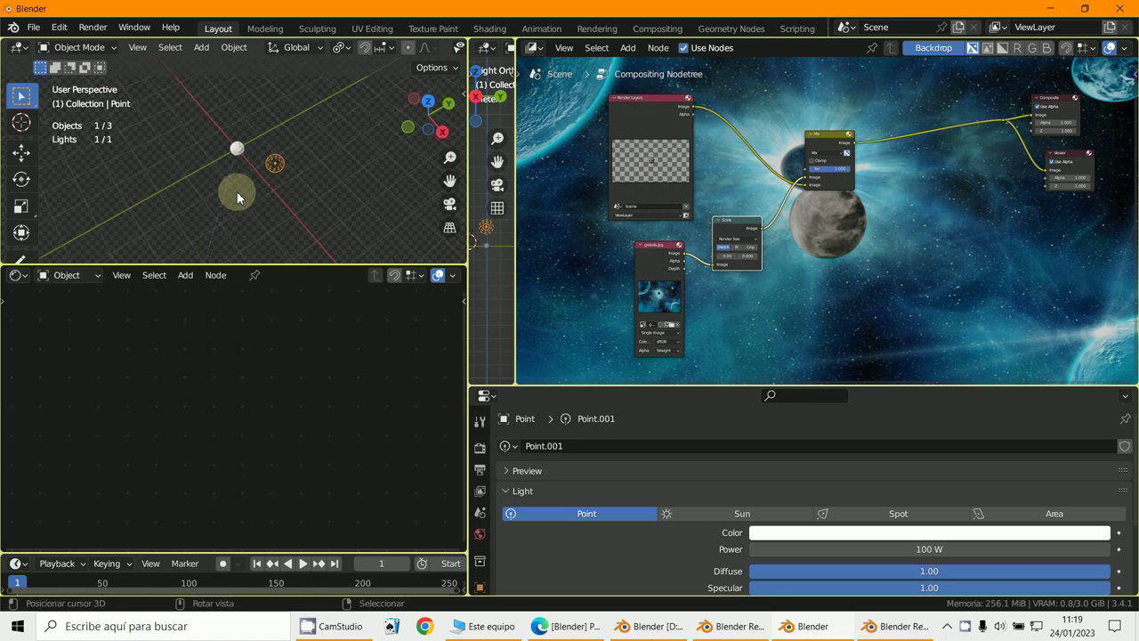
key("KP_0")
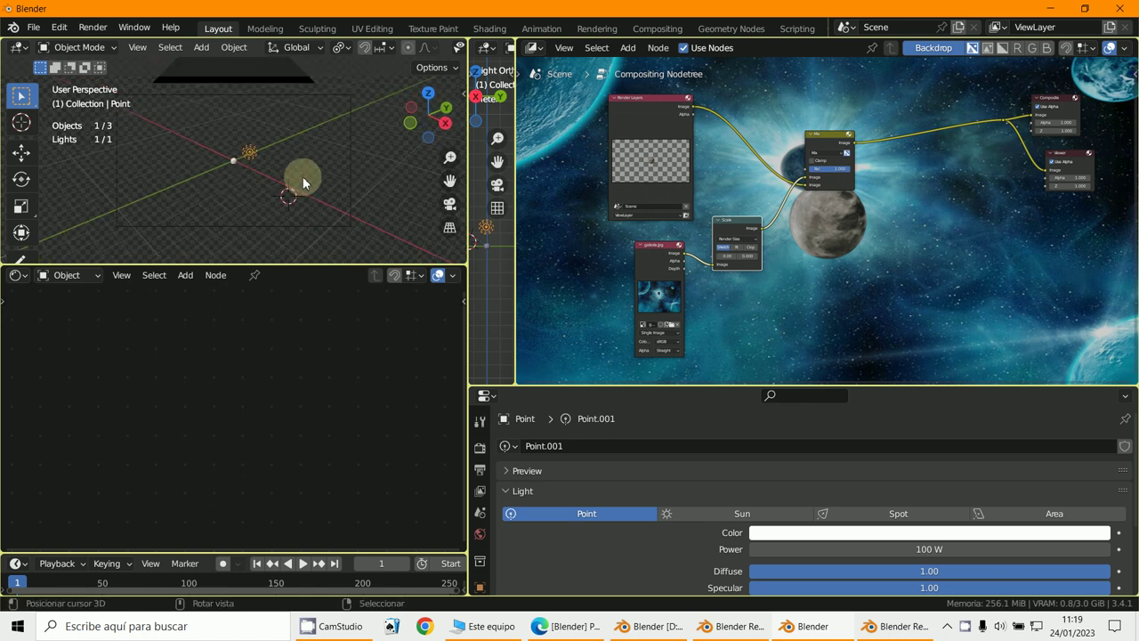
left_click_drag(513, 52, 1116, 214)
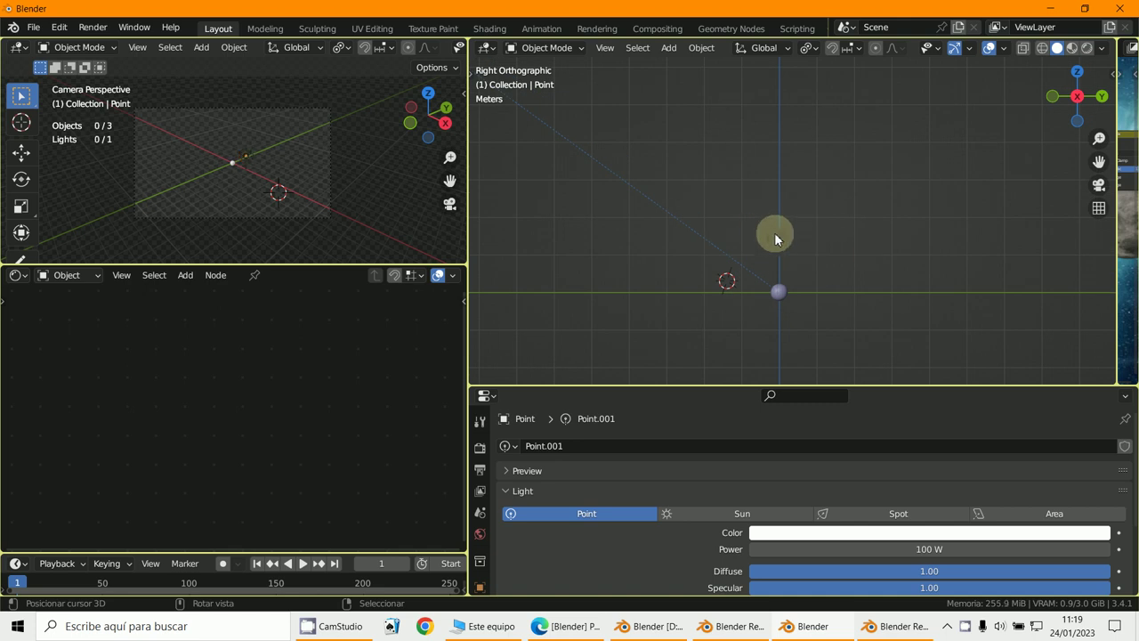
left_click_drag(779, 239, 734, 238)
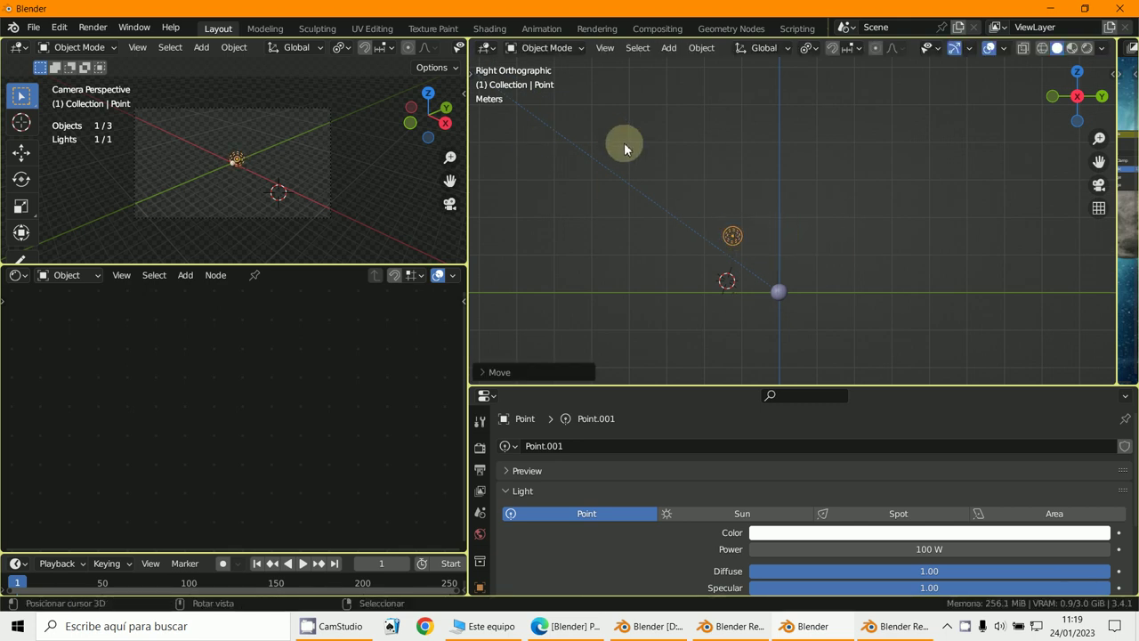
scroll(223, 204, "up", 4)
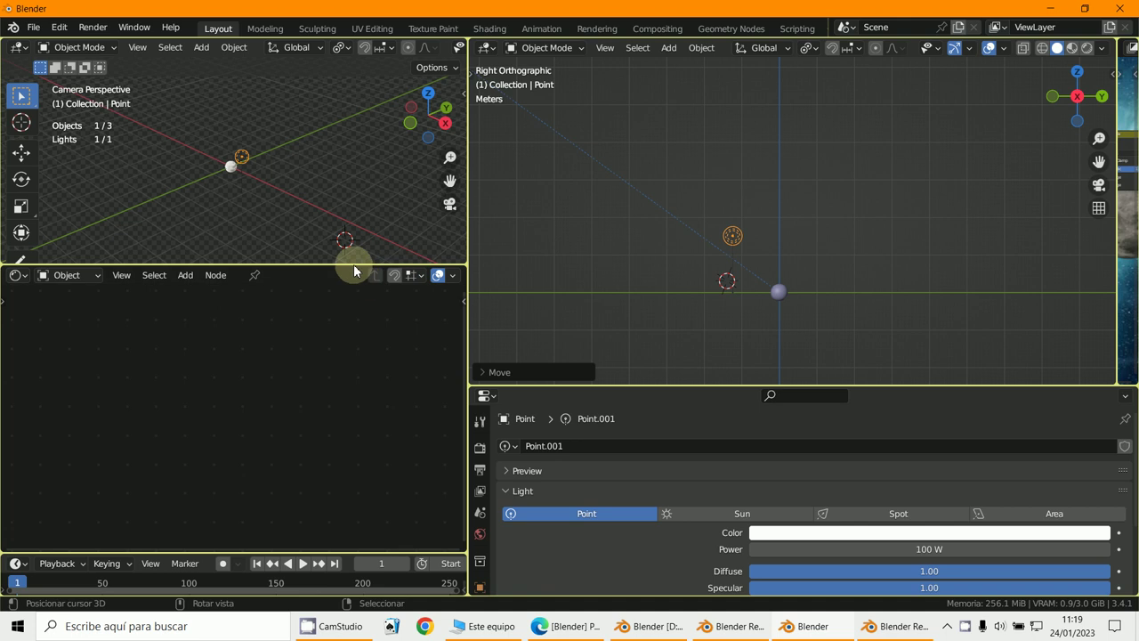
Enlarge the camera viewport in both directions and lower the moon's Emission strength.
left_click_drag(354, 267, 307, 424)
left_click(229, 254)
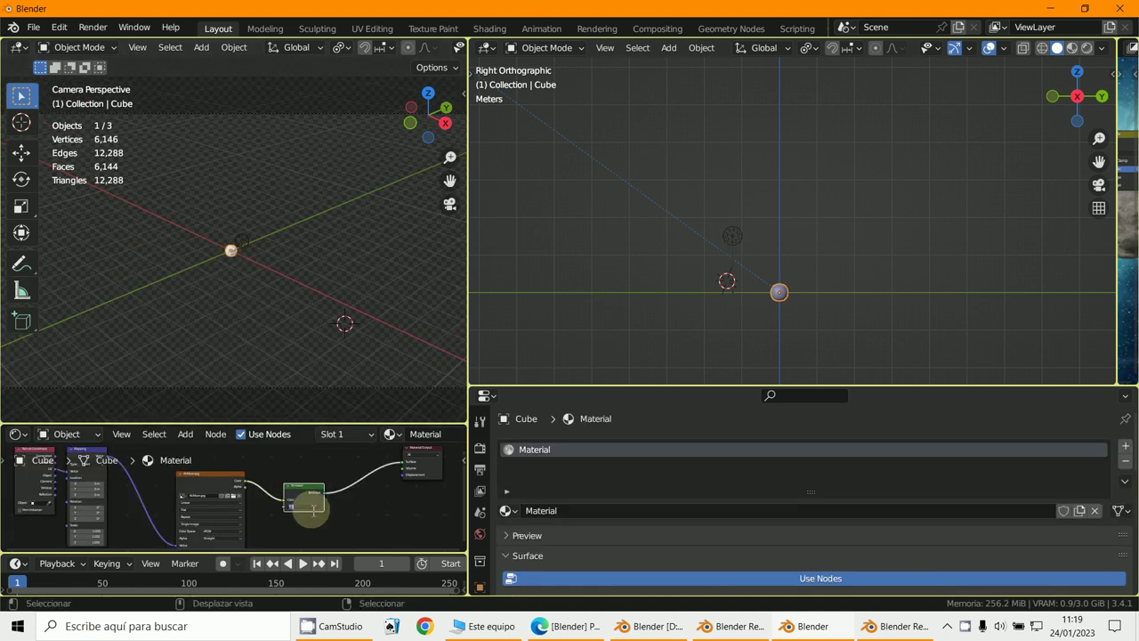
scroll(309, 398, "up", 2)
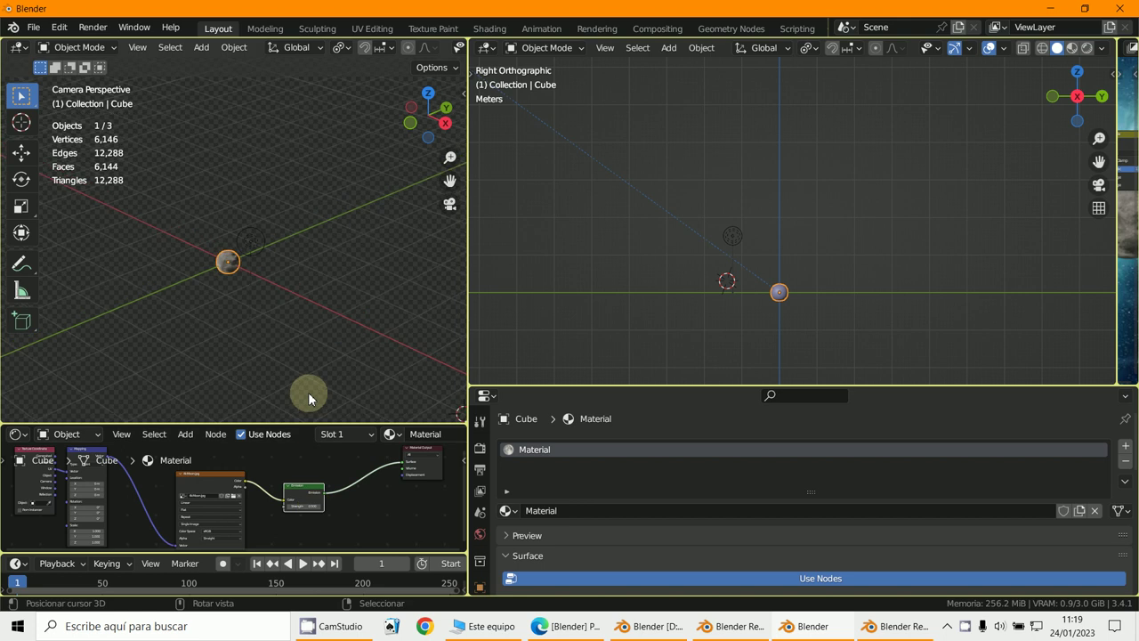
left_click_drag(470, 300, 698, 326)
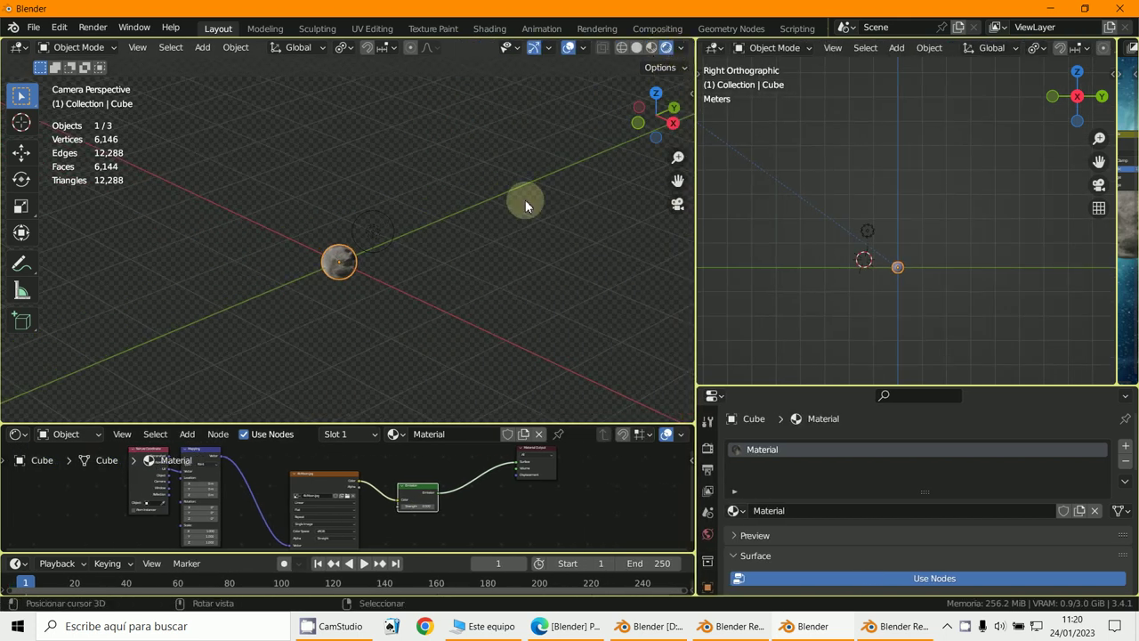
scroll(511, 236, "up", 4)
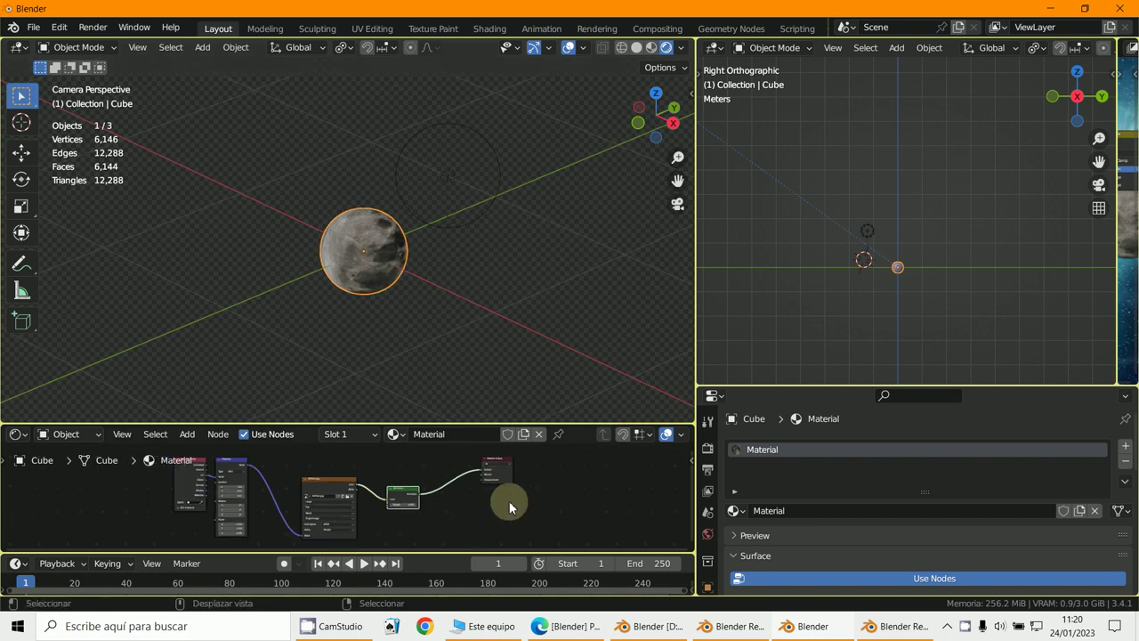
Move the point light higher and farther from the moon, close to the camera's line of sight, in the side view.
left_click(446, 177)
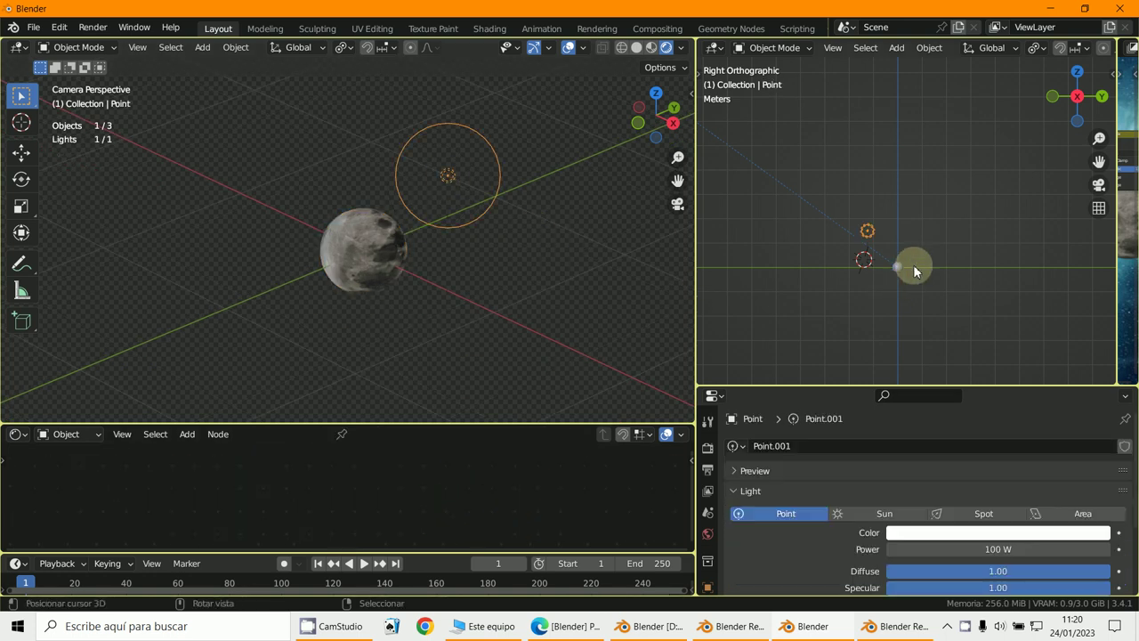
left_click_drag(870, 247, 776, 166)
scroll(519, 389, "down", 3)
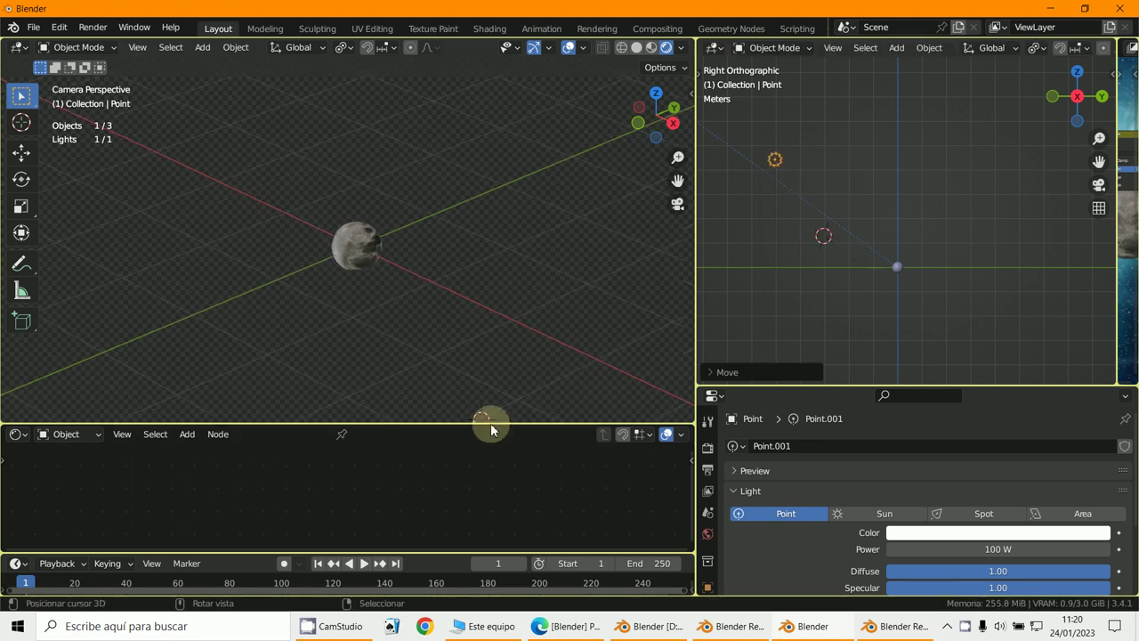
Make the material node area taller and set the moon's Emission strength to 0.
left_click_drag(491, 423, 483, 323)
left_click(338, 184)
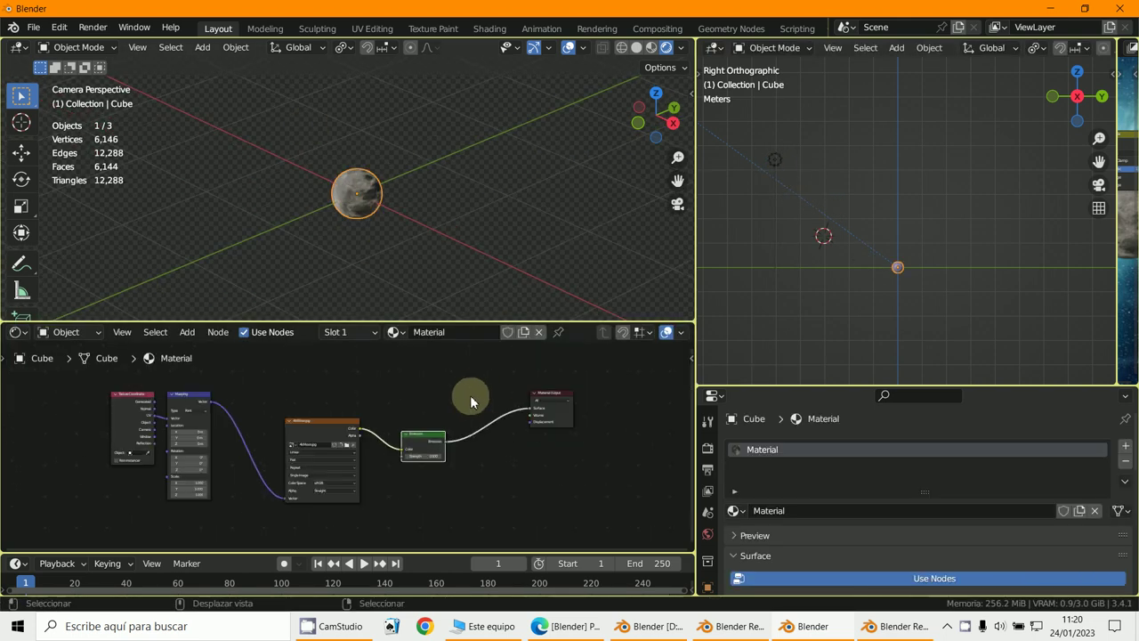
scroll(470, 395, "up", 3)
left_click_drag(483, 463, 458, 463)
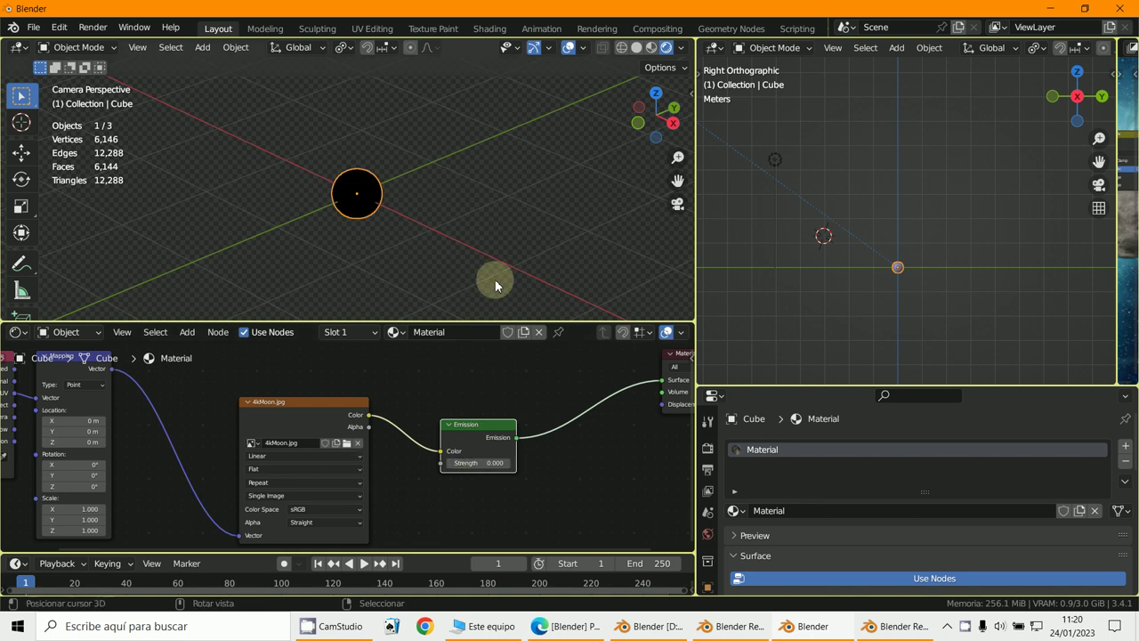
Move the point light down beside the moon in the side view and shift it closer to the moon in the top view.
left_click(778, 160)
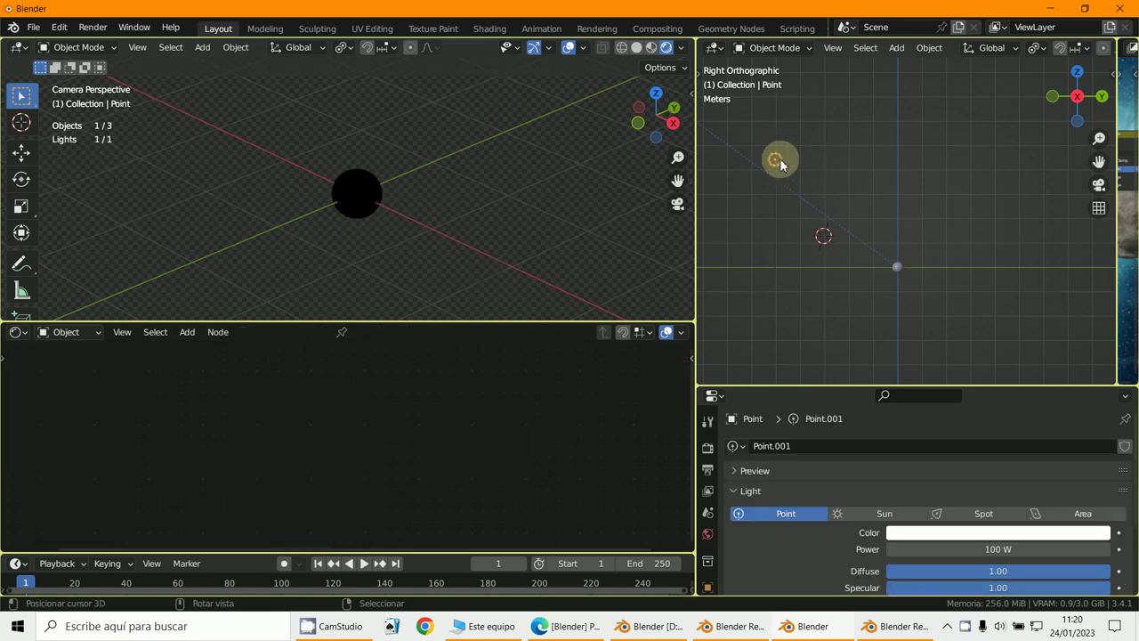
key("g")
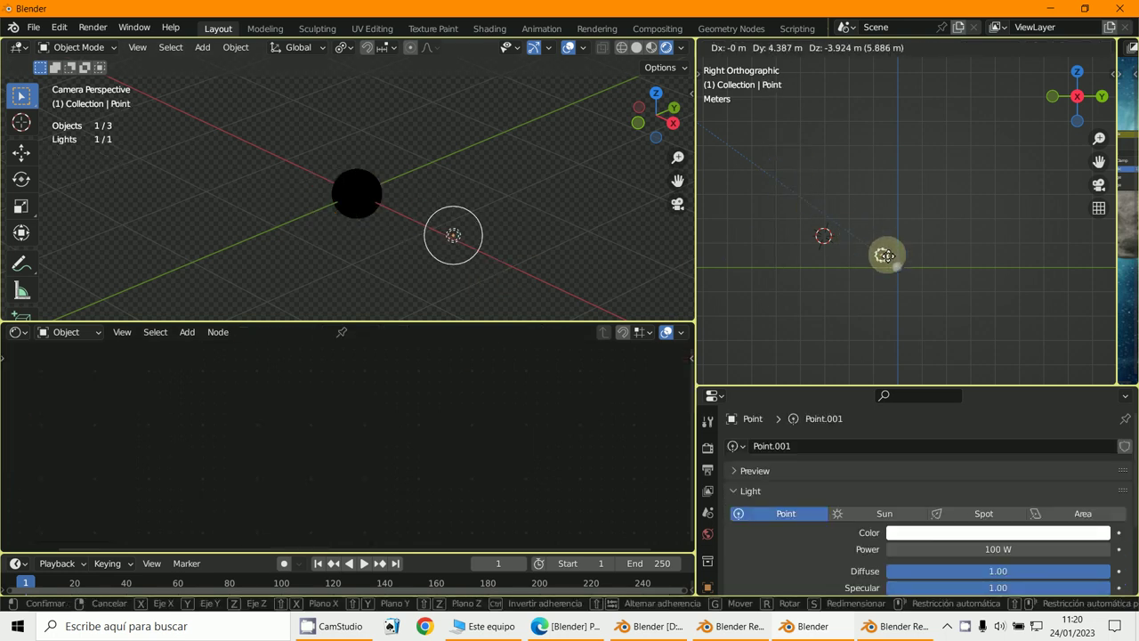
left_click(890, 258)
key("KP_7")
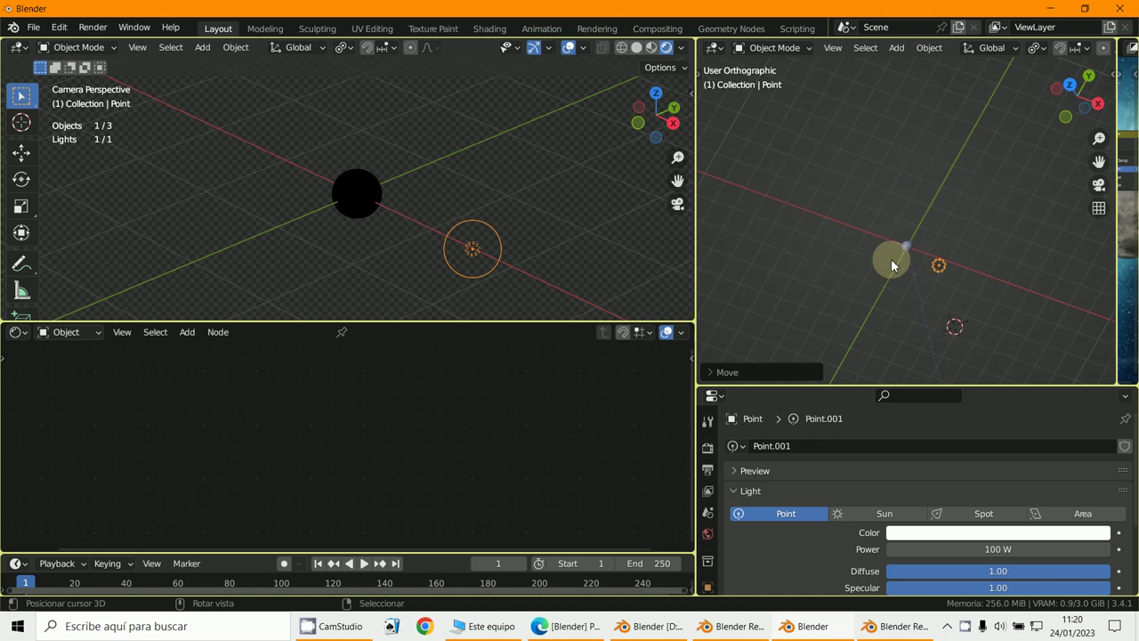
key("g")
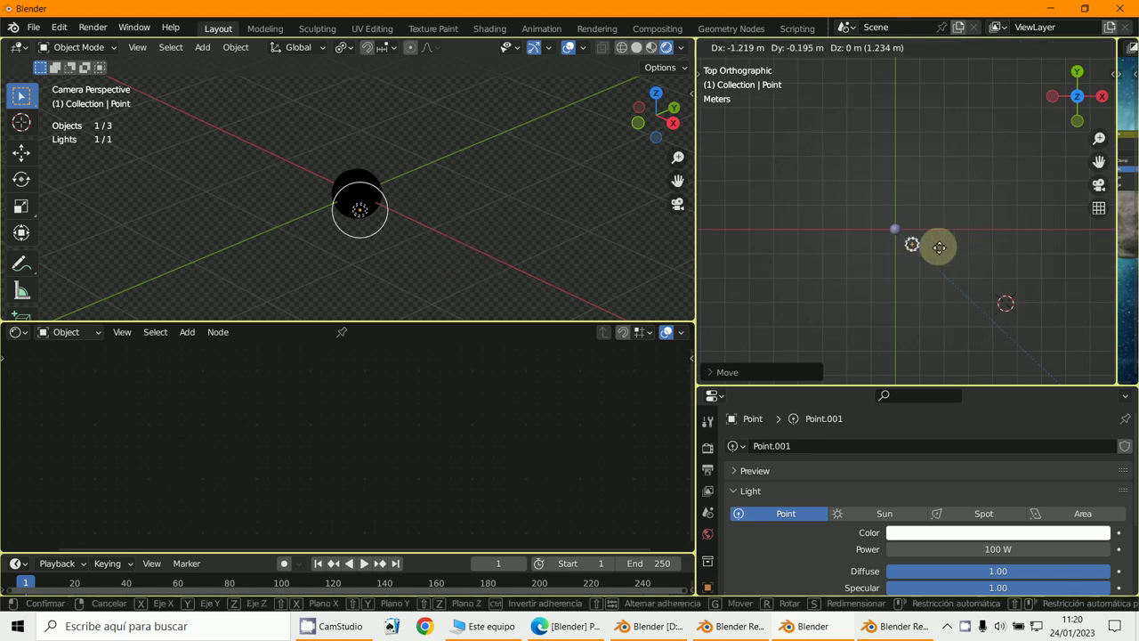
left_click(936, 246)
Raise the point light's power to 781.2 W and look at the moon from another angle.
left_click_drag(903, 550, 85, 568)
left_click_drag(652, 51, 758, 359)
middle_click_drag(370, 220, 407, 223)
Set the moon's Emission strength to 0.2 and check it through the camera.
left_click(411, 216)
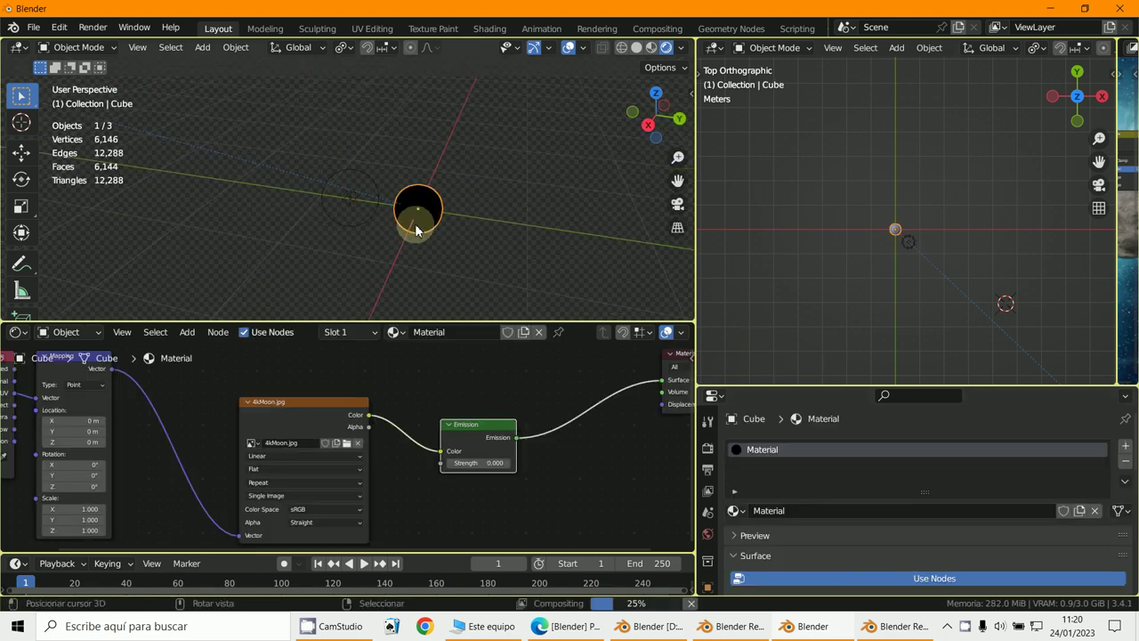
left_click(508, 461)
left_click(508, 461)
middle_click_drag(495, 308, 484, 167)
key("KP_0")
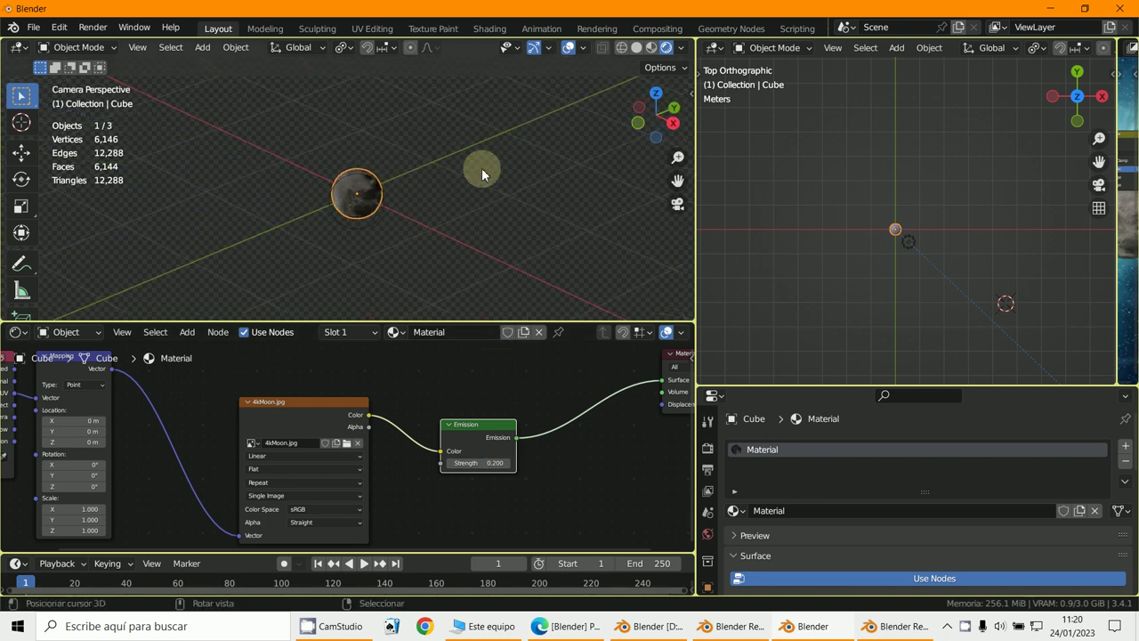
Hide the point light and reveal it again, and move it close to the camera in the top view.
left_click(925, 237)
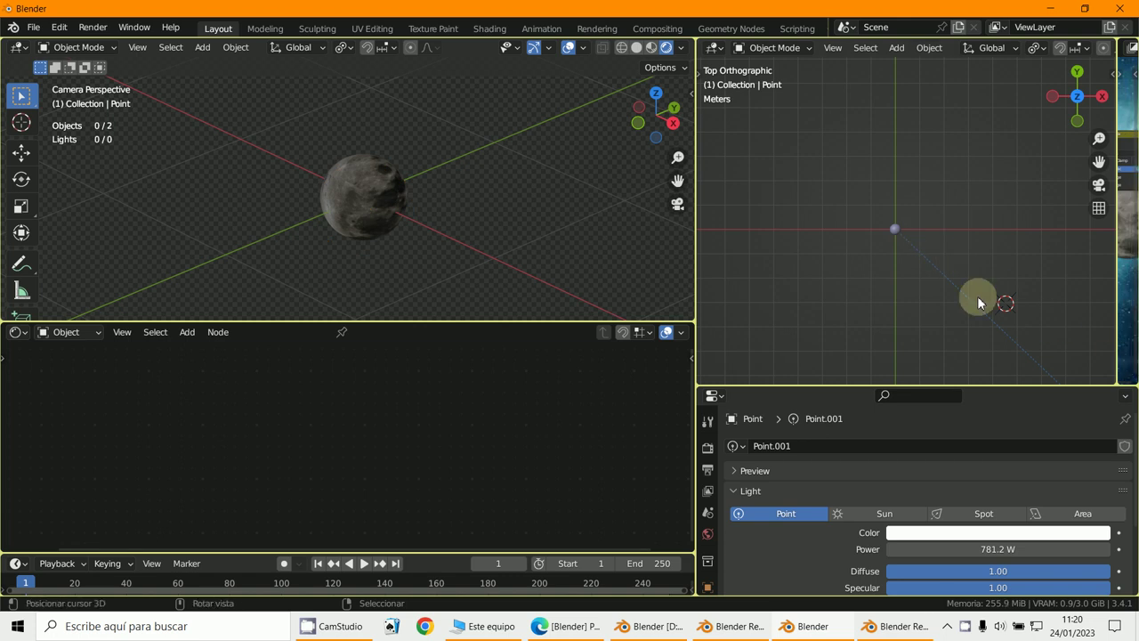
scroll(979, 299, "down", 4)
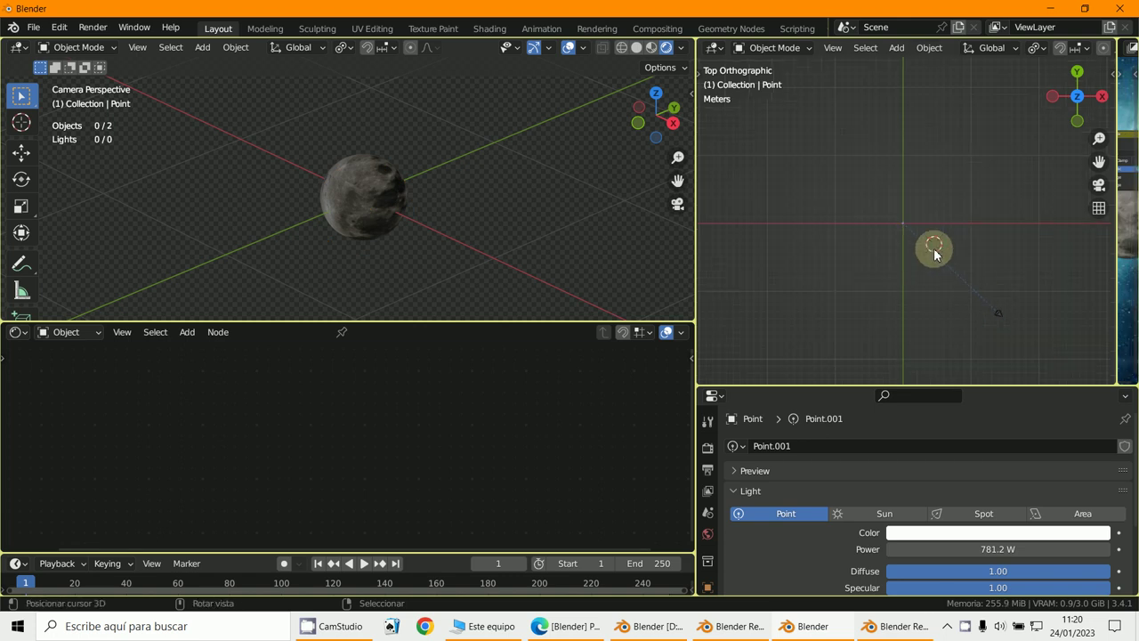
scroll(943, 249, "down", 3)
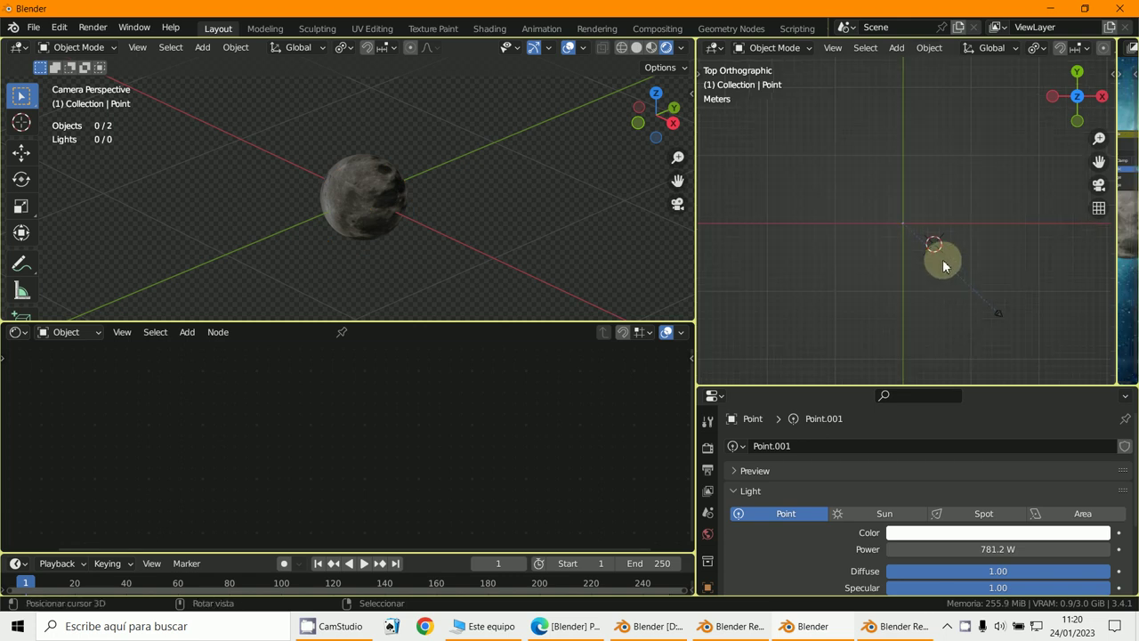
key("alt+h")
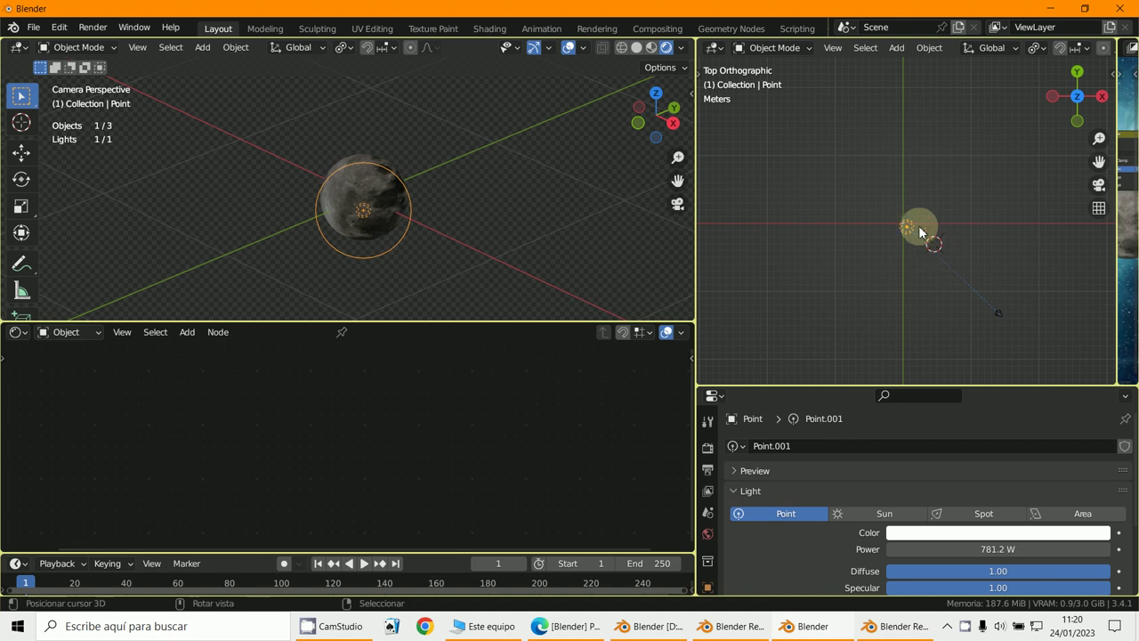
key("g")
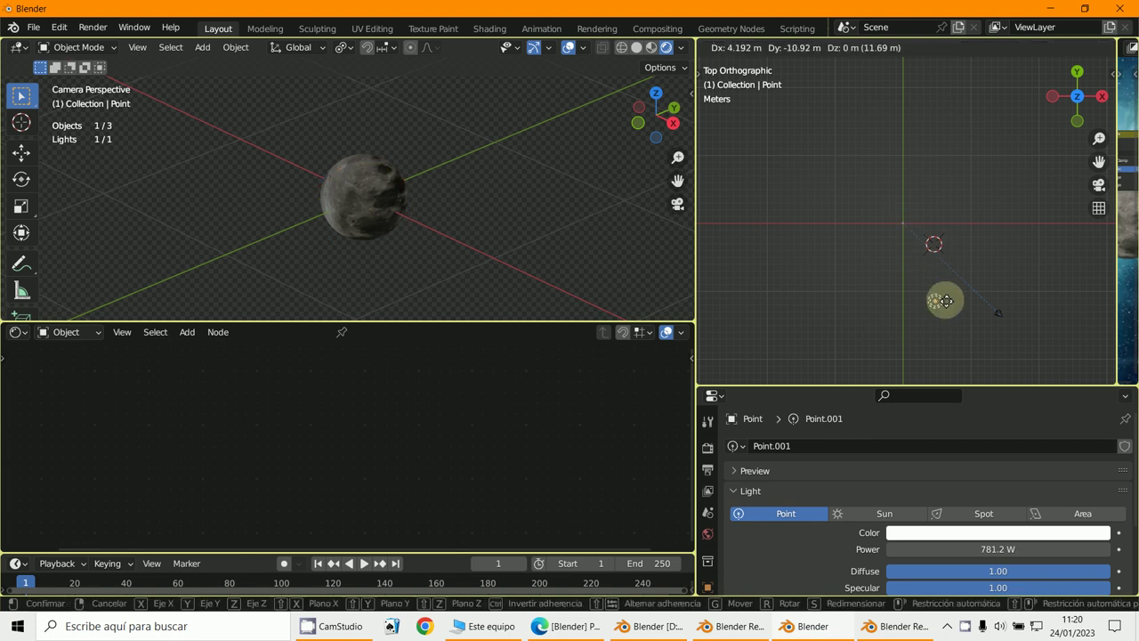
left_click(967, 298)
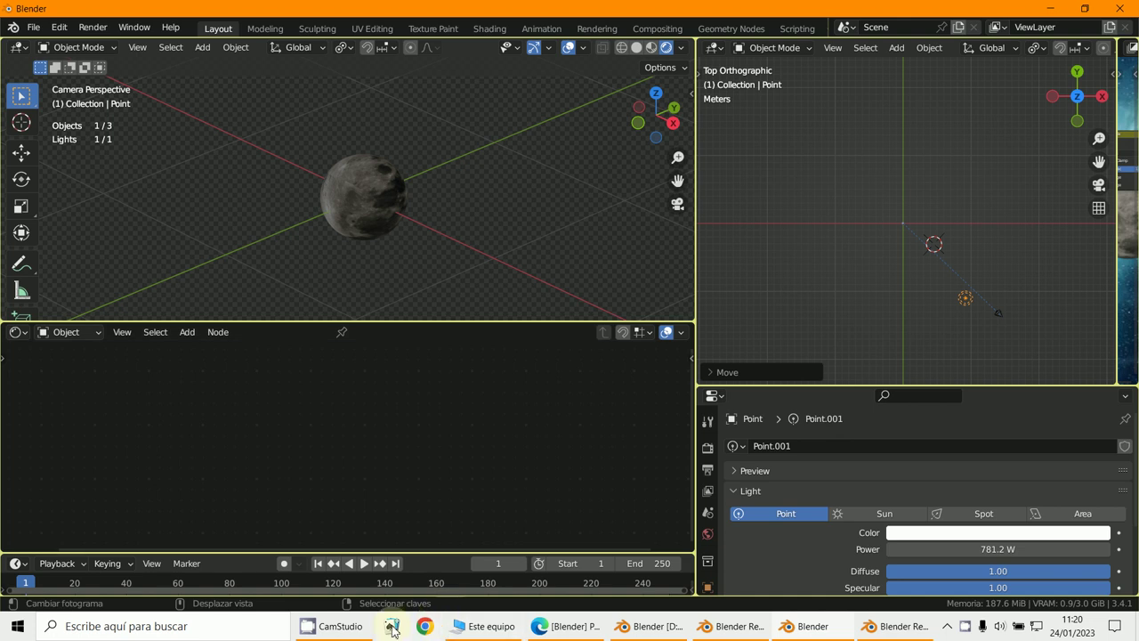
left_click(342, 626)
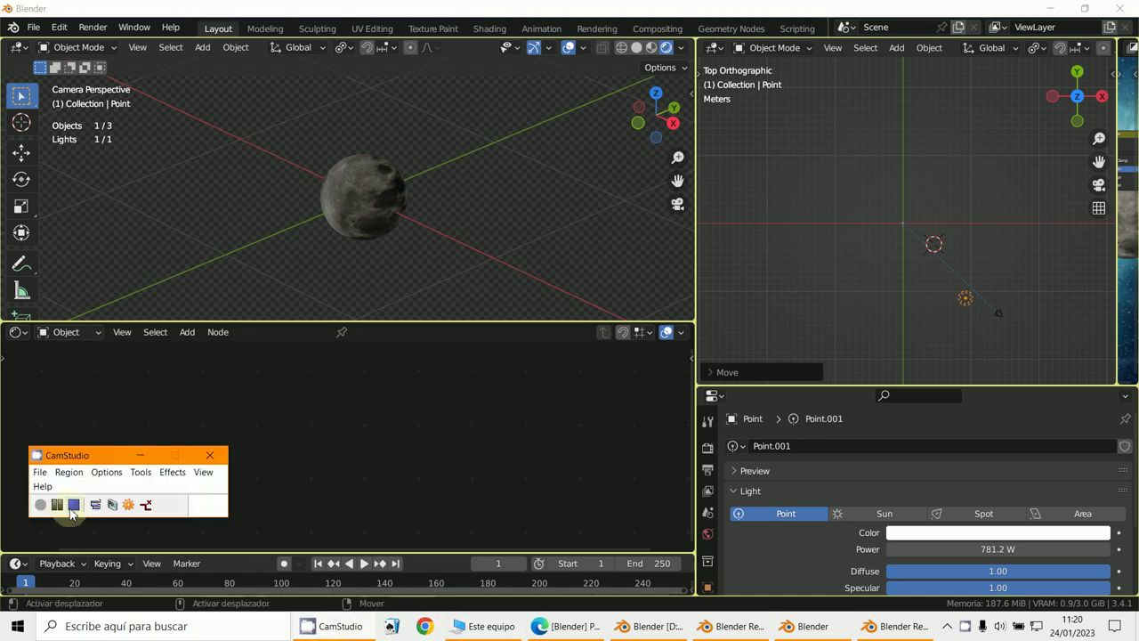